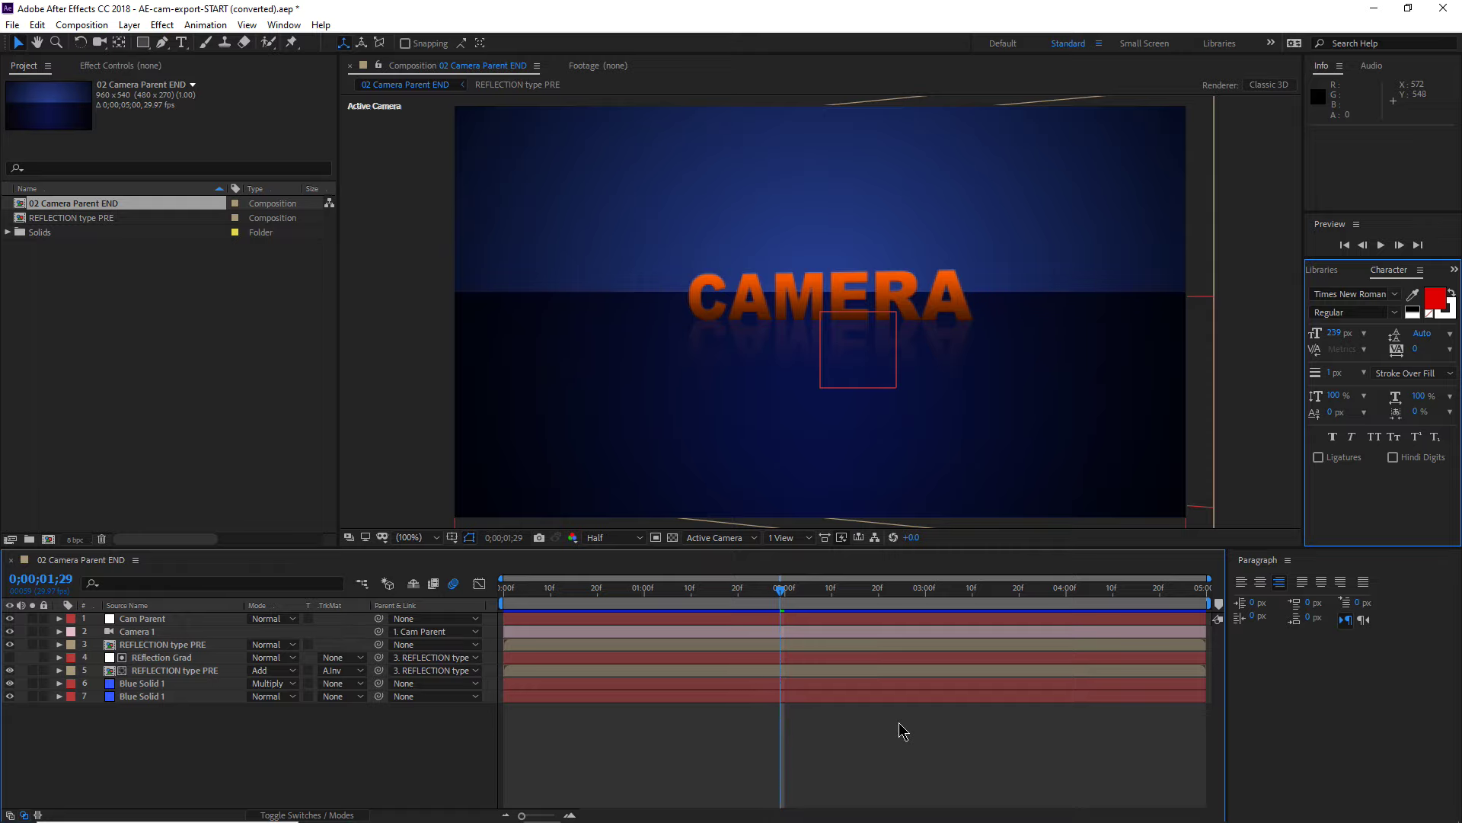
# - Rewind the composition to its first frame and drag the aftereffects download folder over After Effects
pyautogui.moveTo(542, 590)
pyautogui.mouseDown()
pyautogui.moveTo(521, 595)
pyautogui.moveTo(649, 618)
pyautogui.moveTo(976, 617)
pyautogui.moveTo(510, 609)
pyautogui.moveTo(1162, 621)
pyautogui.moveTo(1004, 630)
pyautogui.mouseUp()
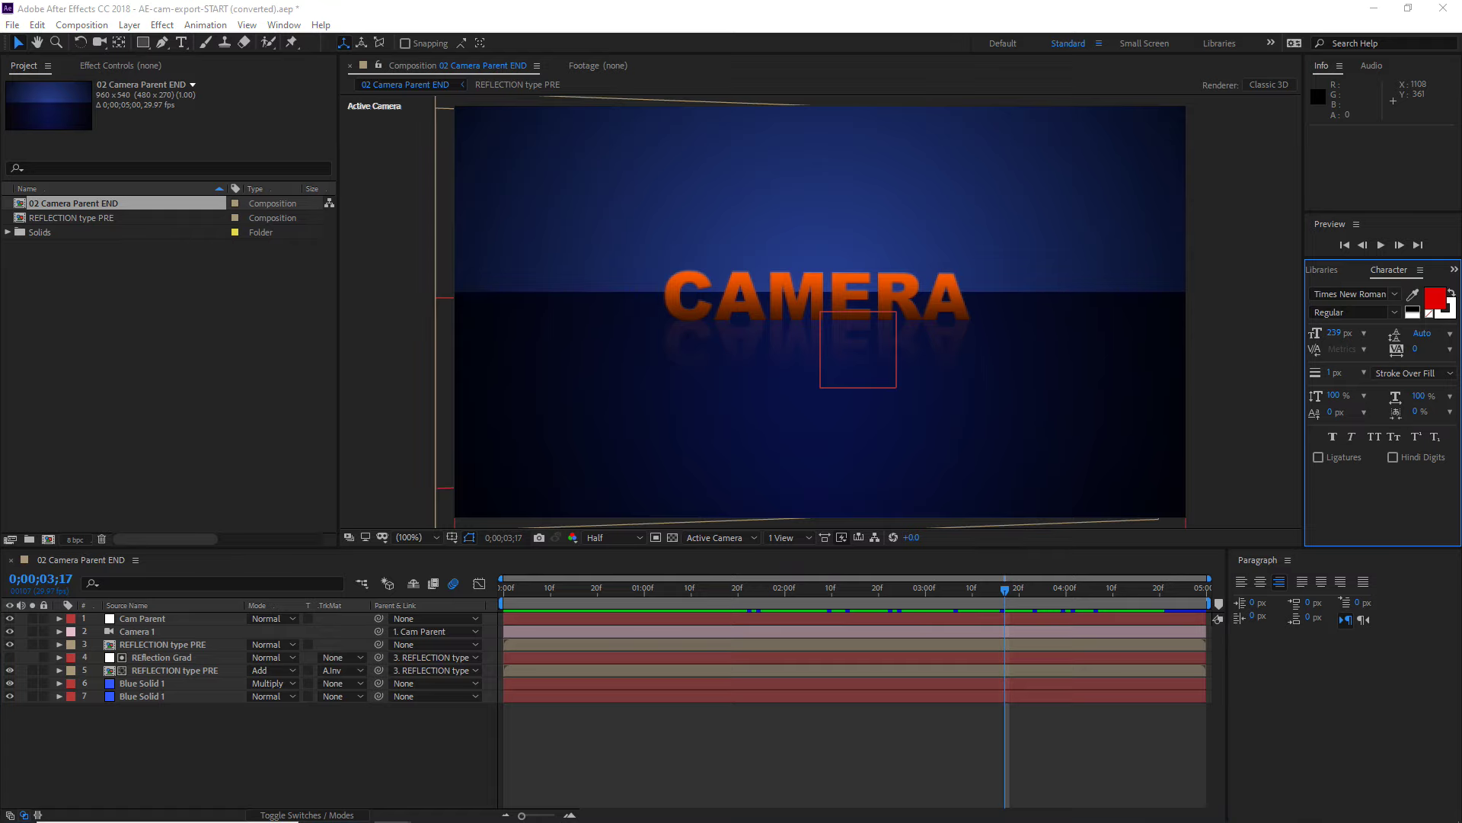
pyautogui.moveTo(1461, 213); pyautogui.dragTo(597, 221)
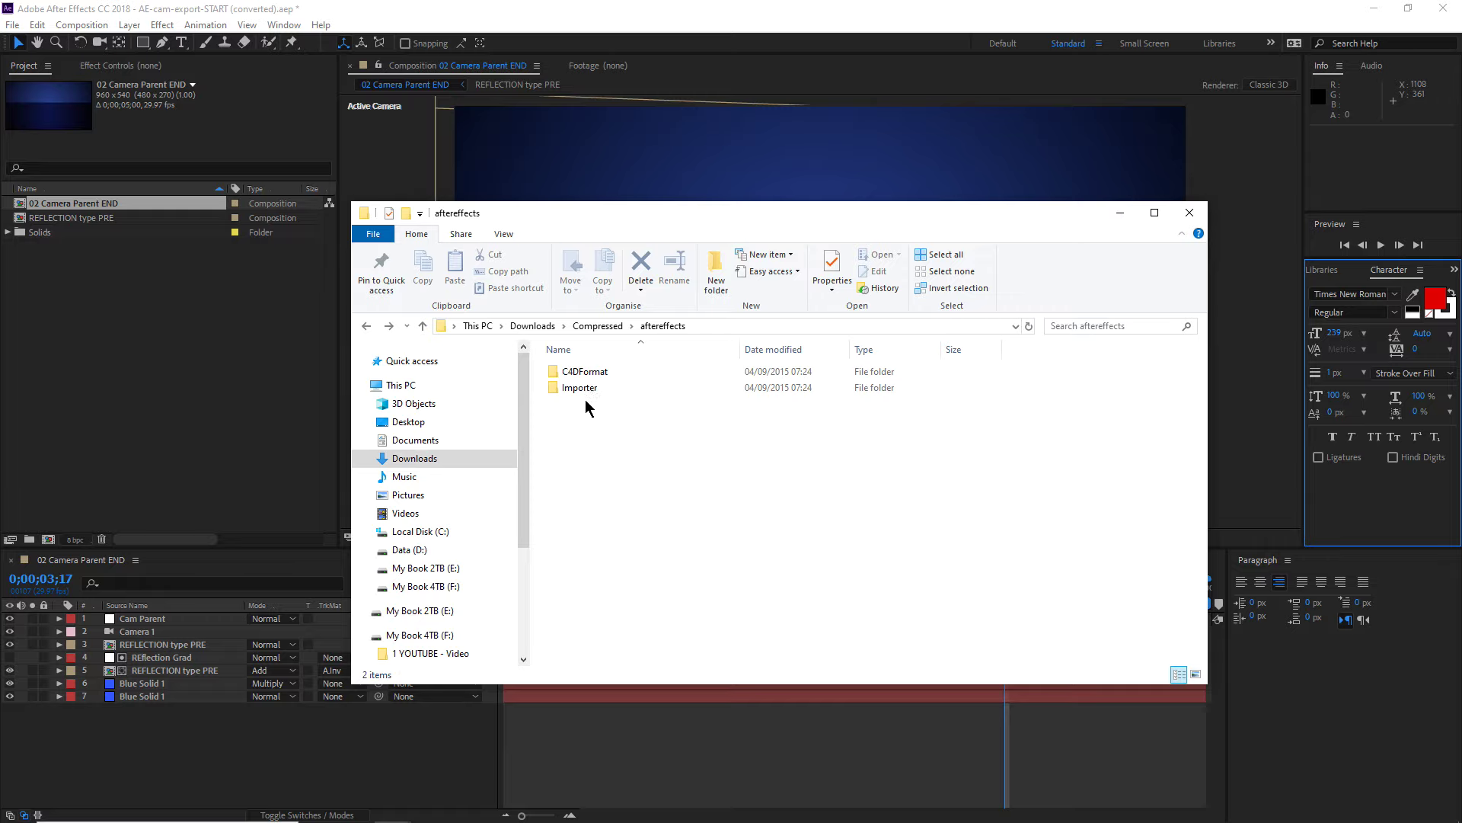
# - Navigate into C4DFormat > Win > CS5-CS6 in the aftereffects folder
pyautogui.click(586, 391)
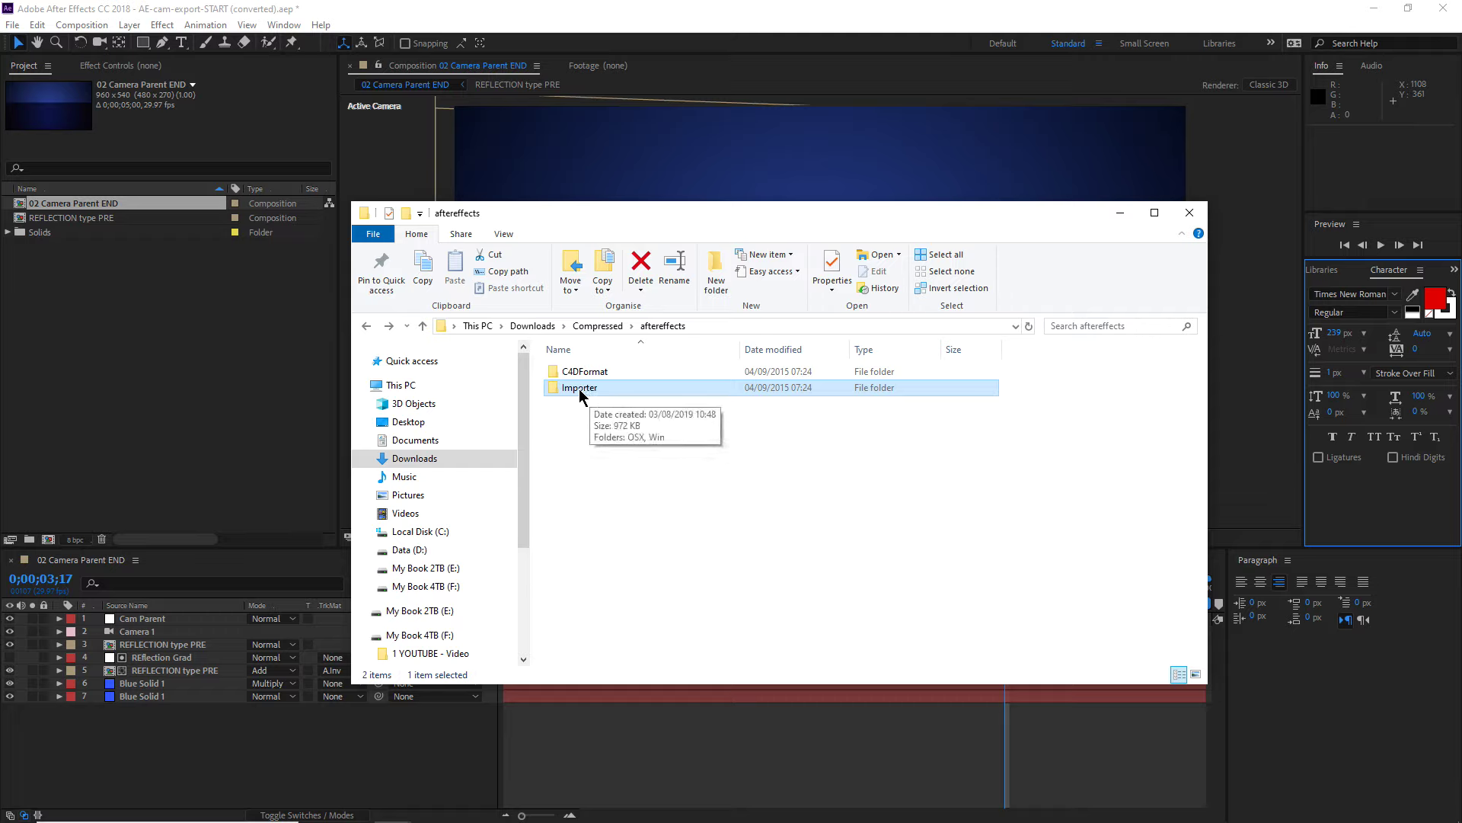
pyautogui.click(588, 374)
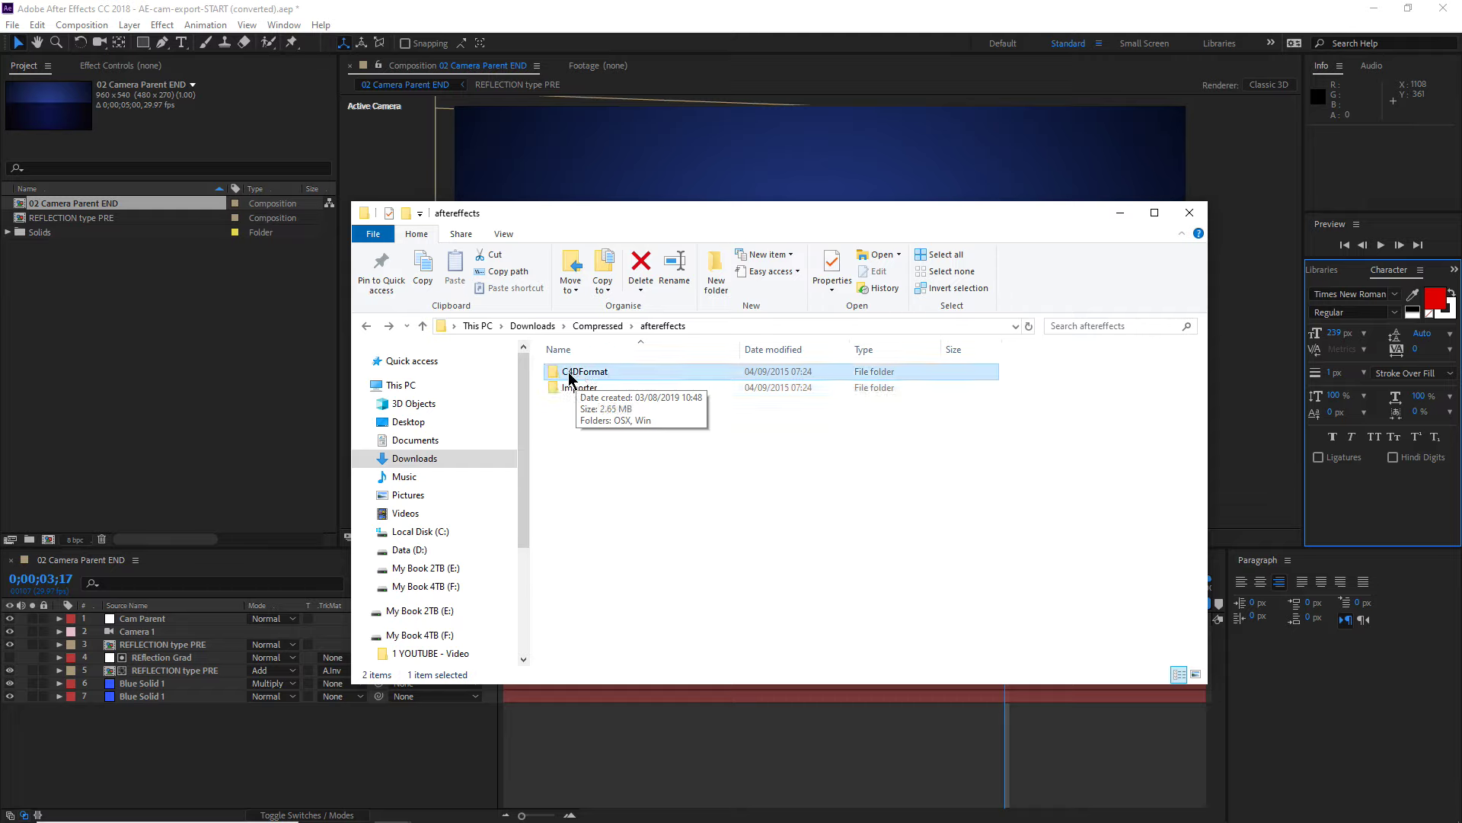
pyautogui.moveTo(585, 372)
pyautogui.doubleClick(595, 373)
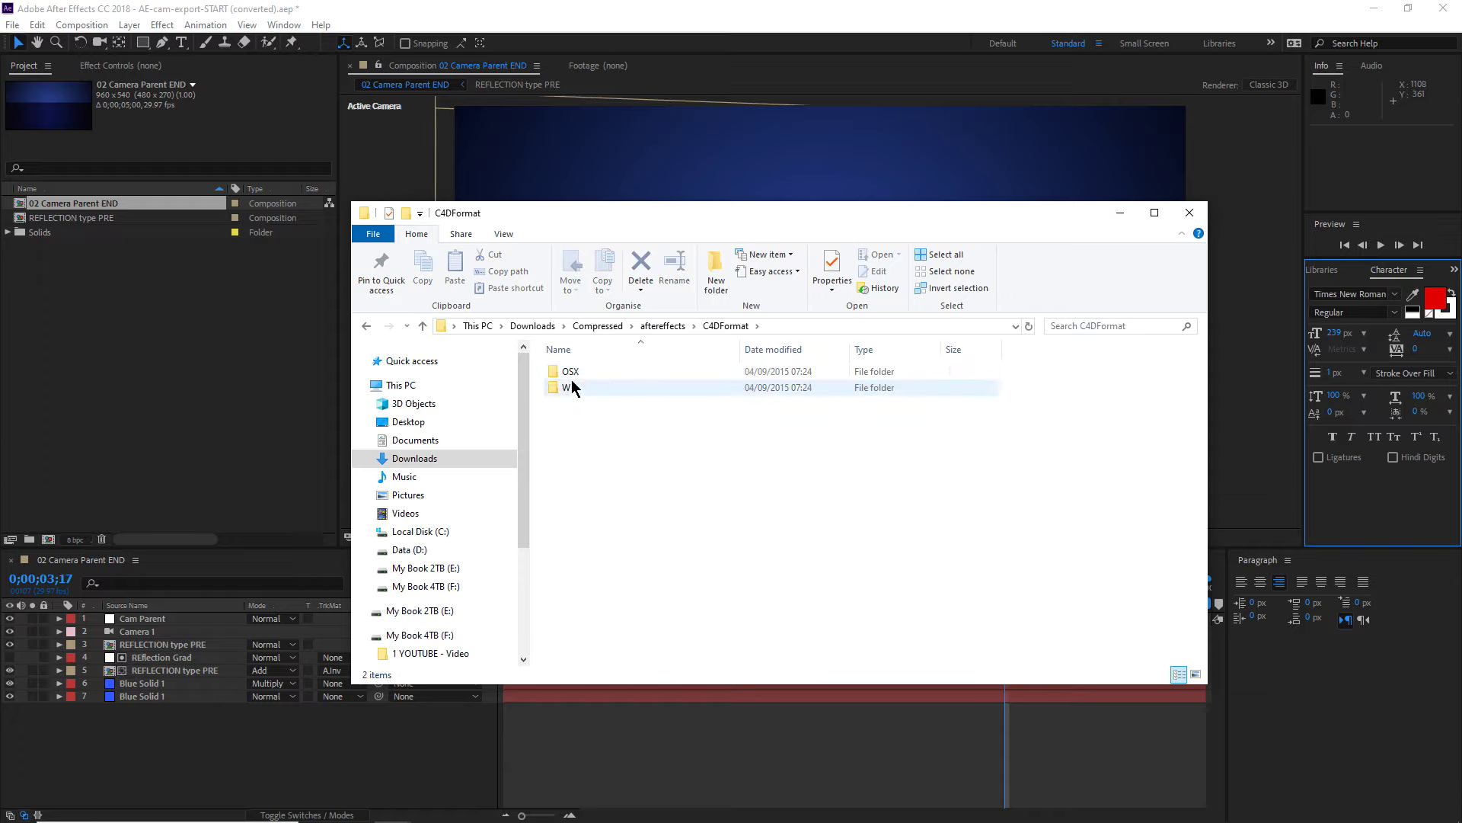
pyautogui.click(574, 388)
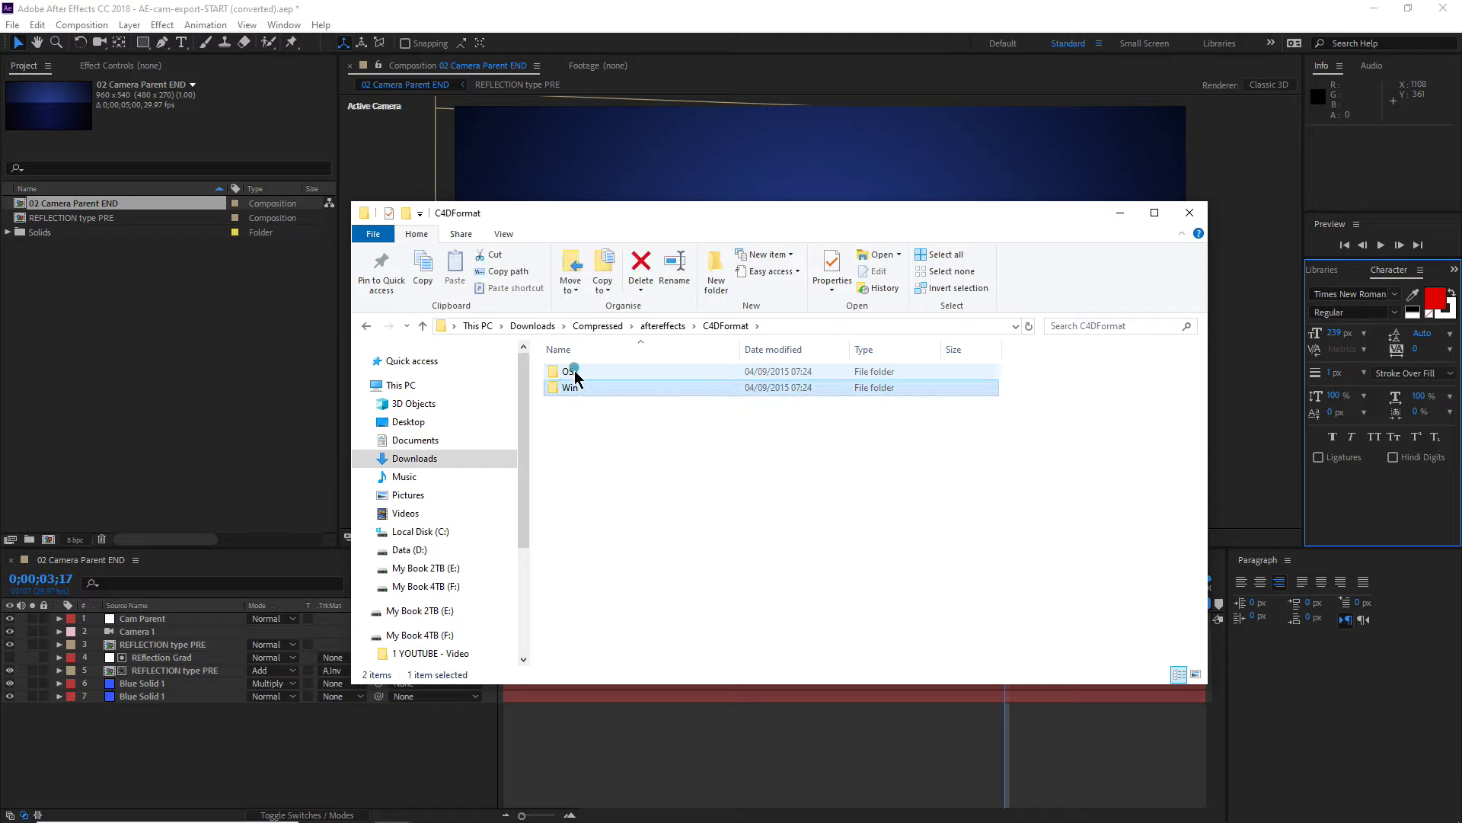
pyautogui.click(575, 373)
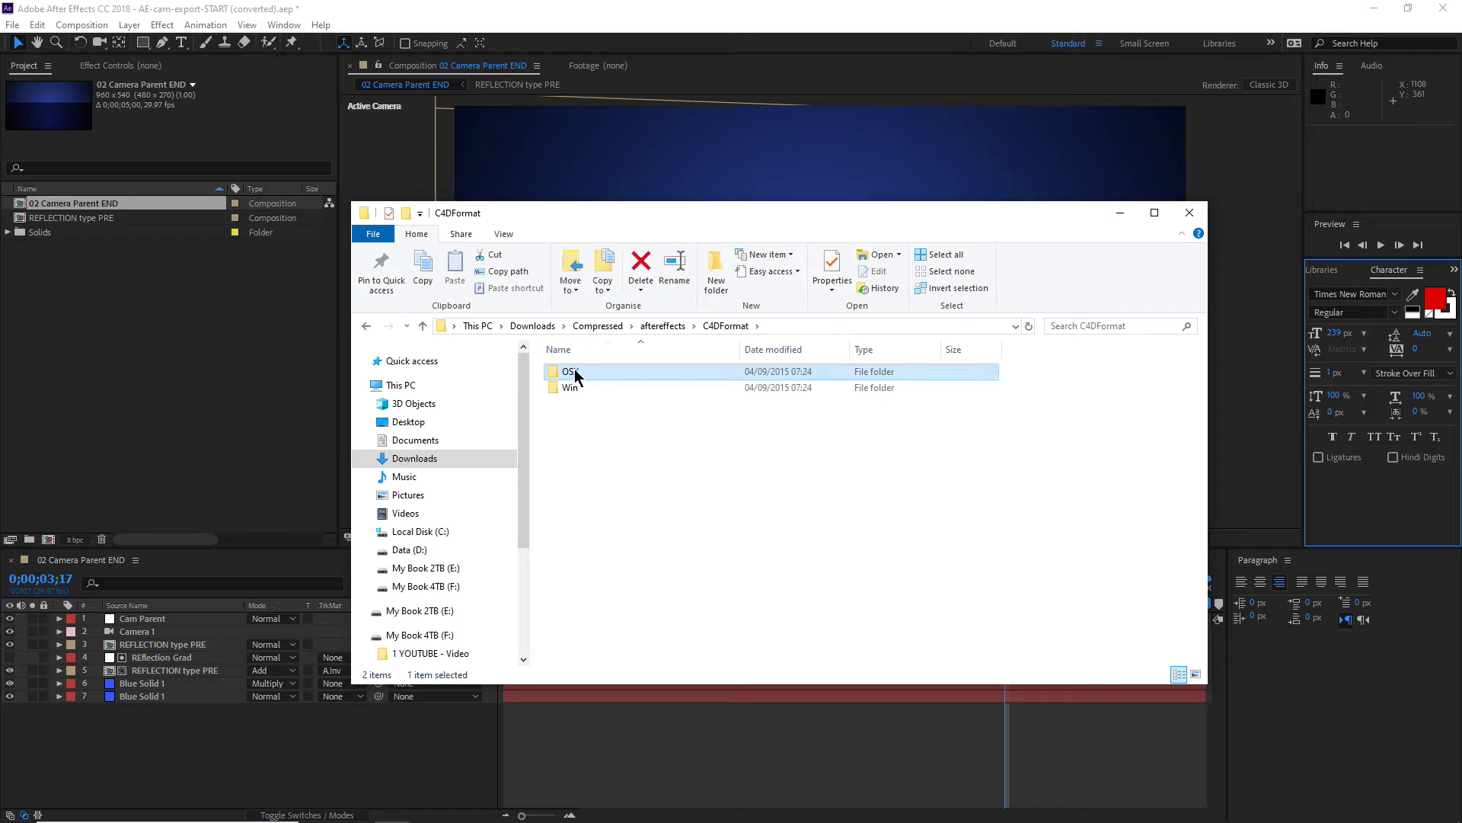
pyautogui.click(572, 391)
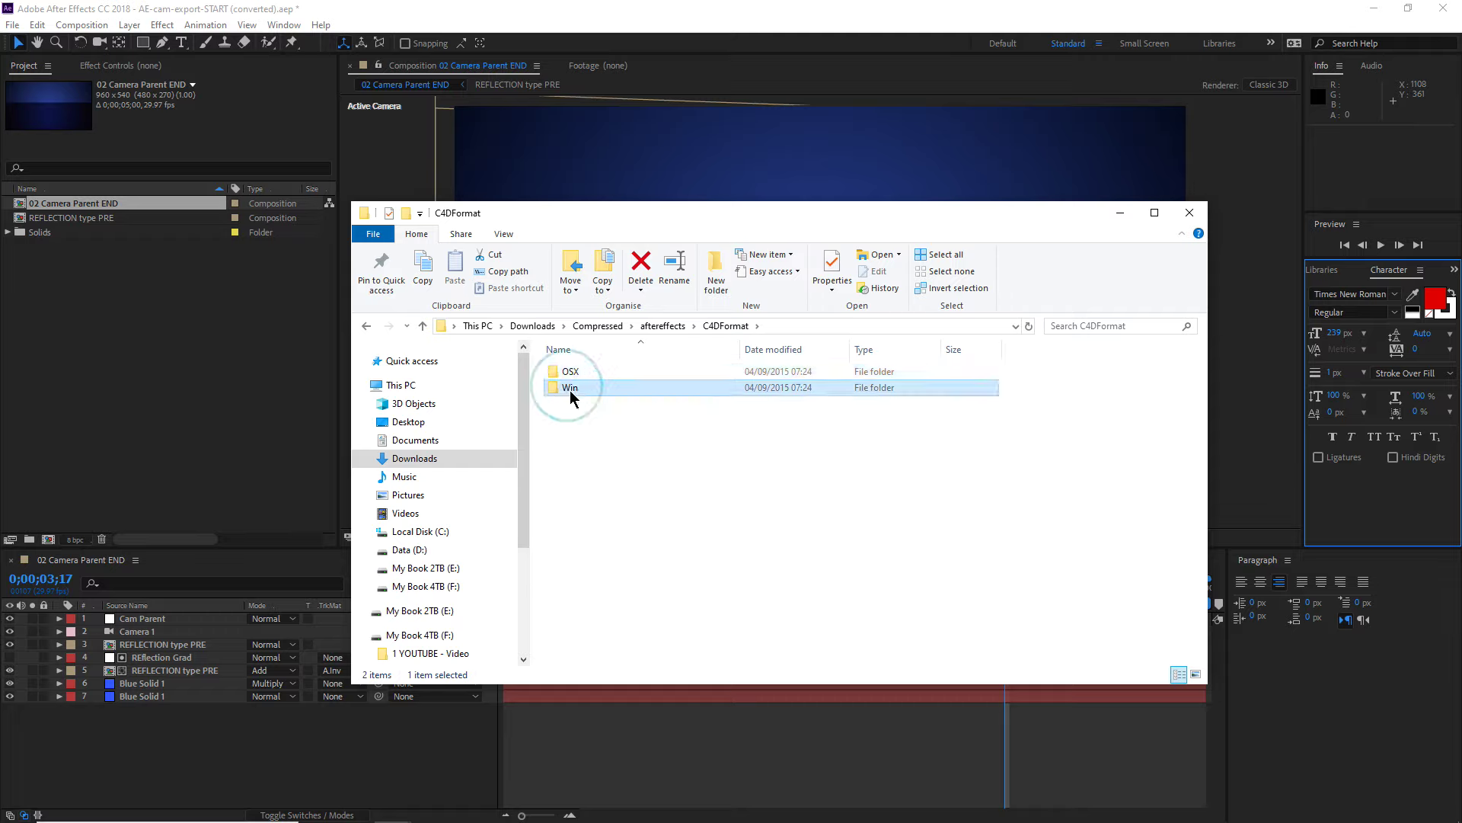
pyautogui.doubleClick(574, 390)
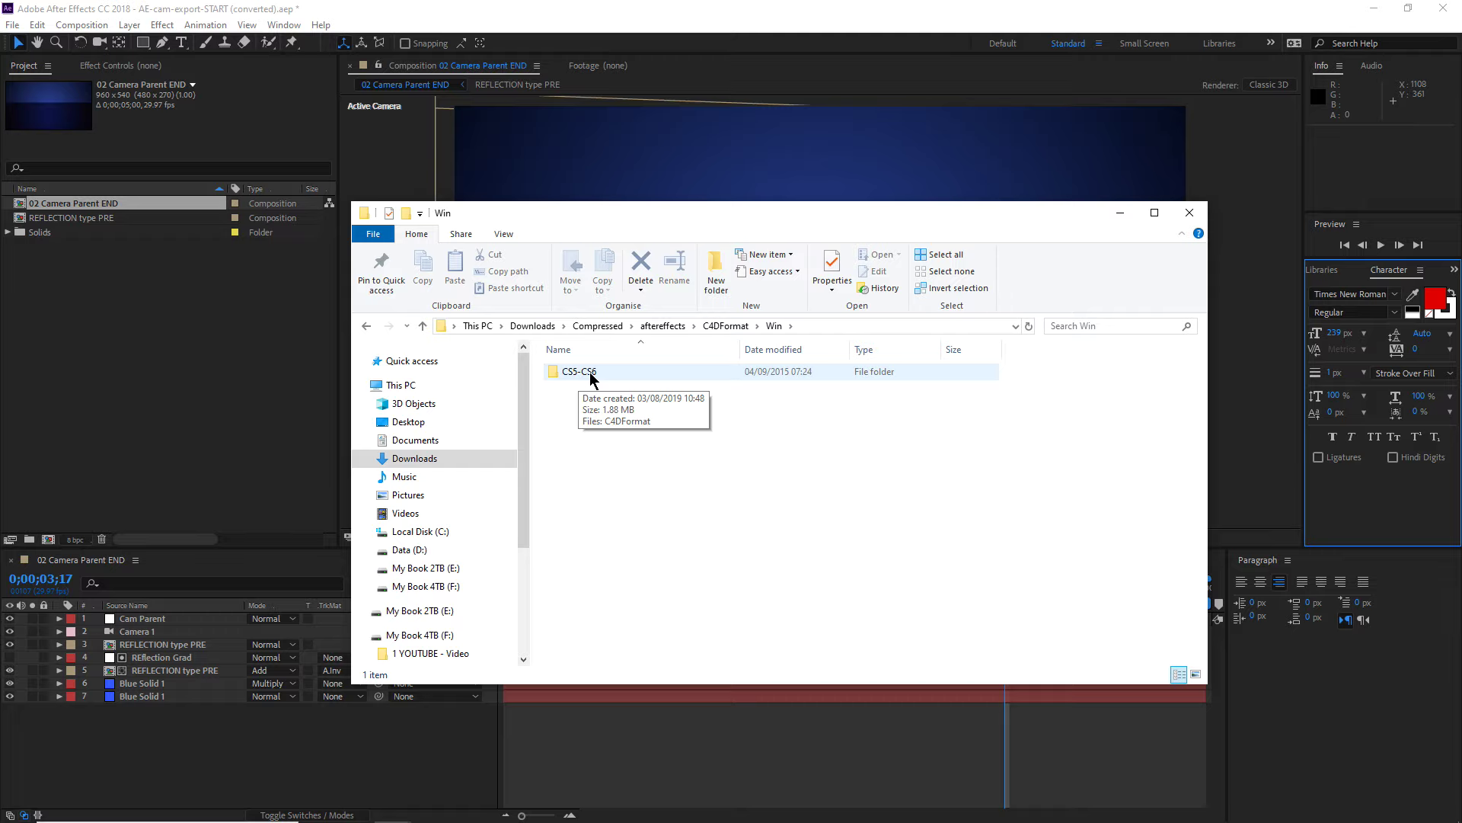
pyautogui.doubleClick(592, 379)
# - Copy the C4DFormat plug-in file from CS5-CS6
pyautogui.click(597, 377)
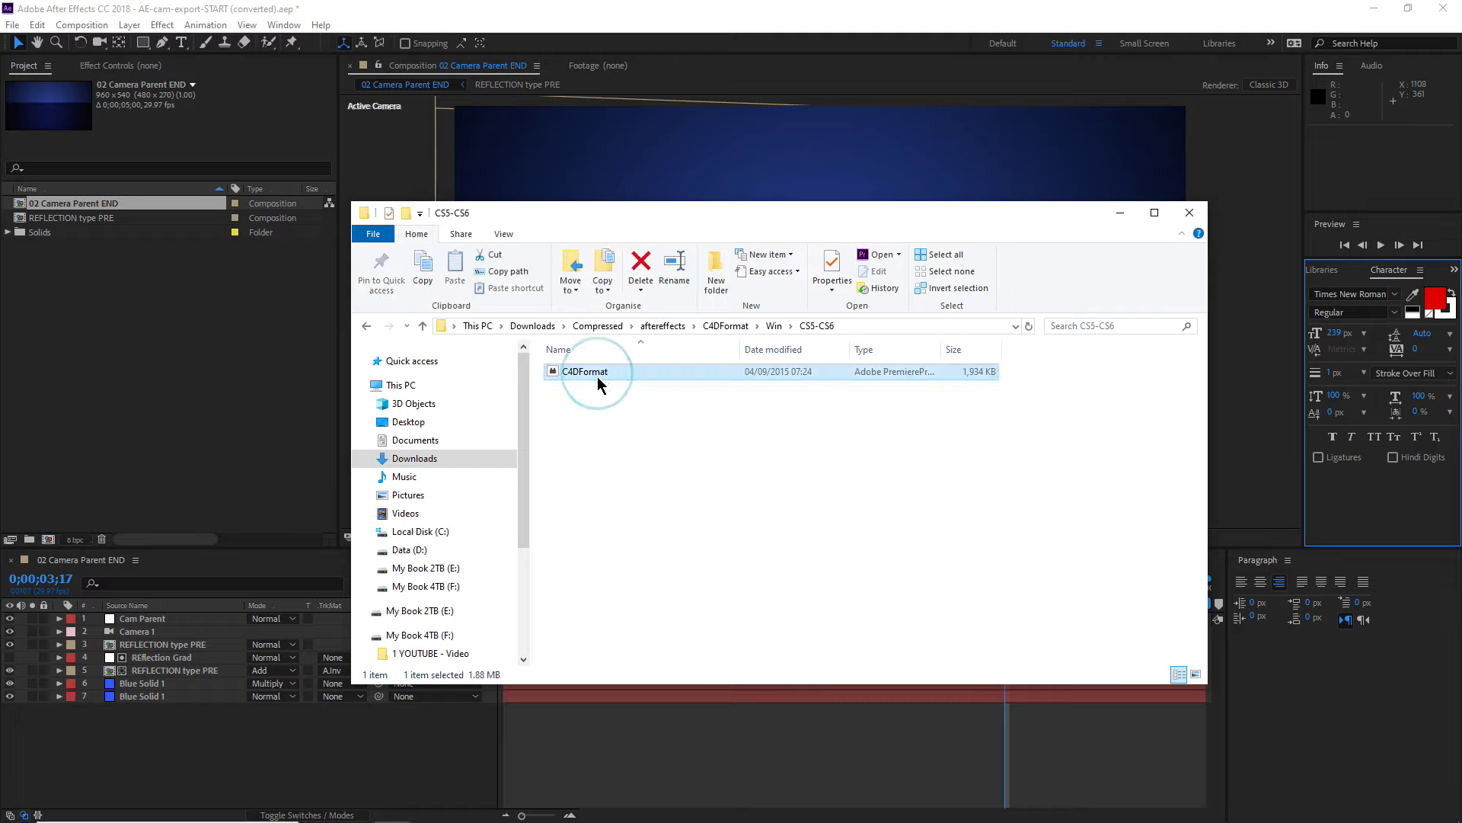
pyautogui.rightClick(598, 374)
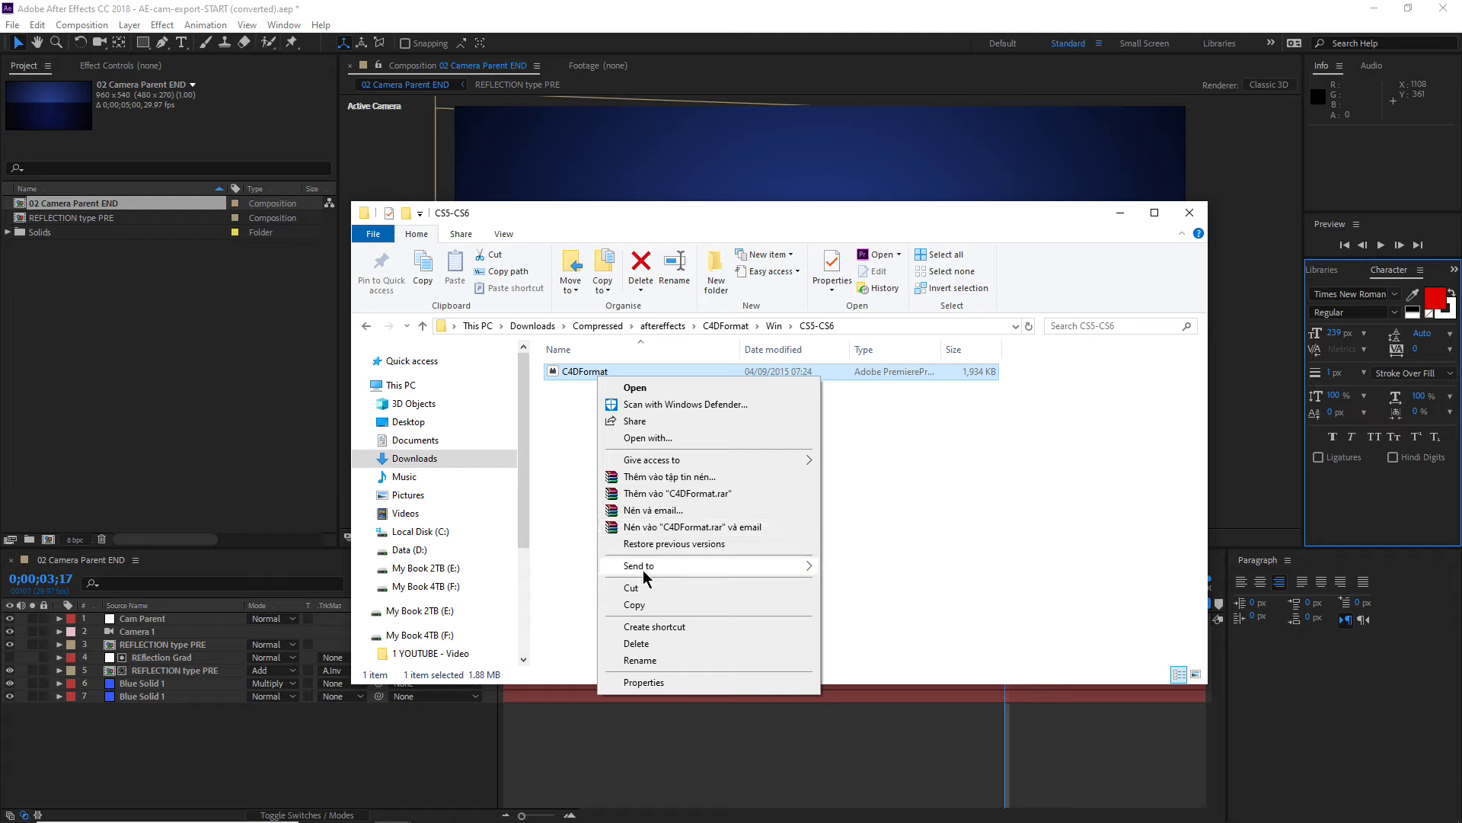
pyautogui.click(643, 605)
# - Go from Local Disk (C:) to Program Files\Adobe\Adobe After Effects CC 2018\Support Files and scroll to Plug-ins
pyautogui.click(417, 531)
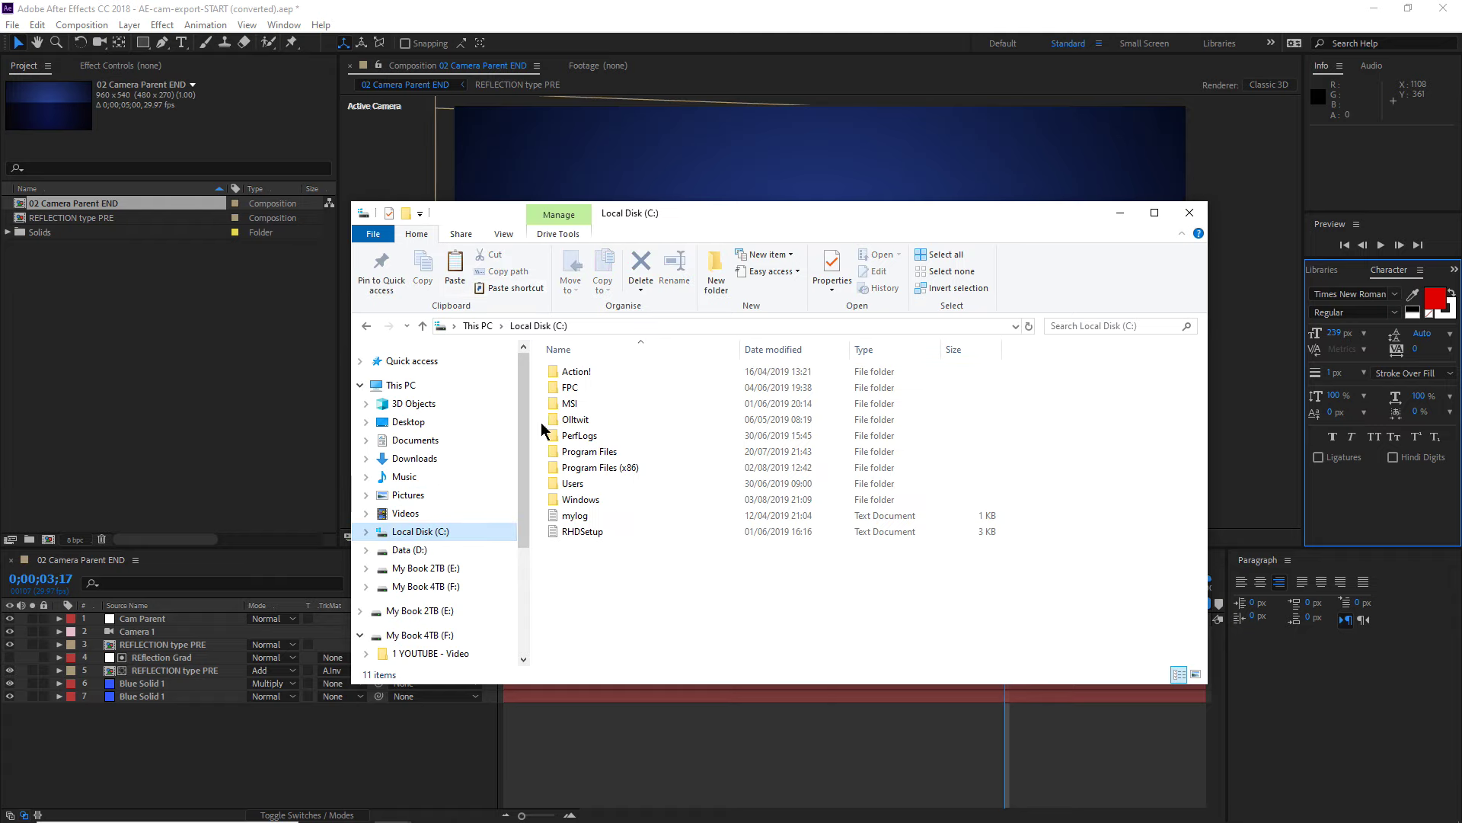
pyautogui.doubleClick(585, 451)
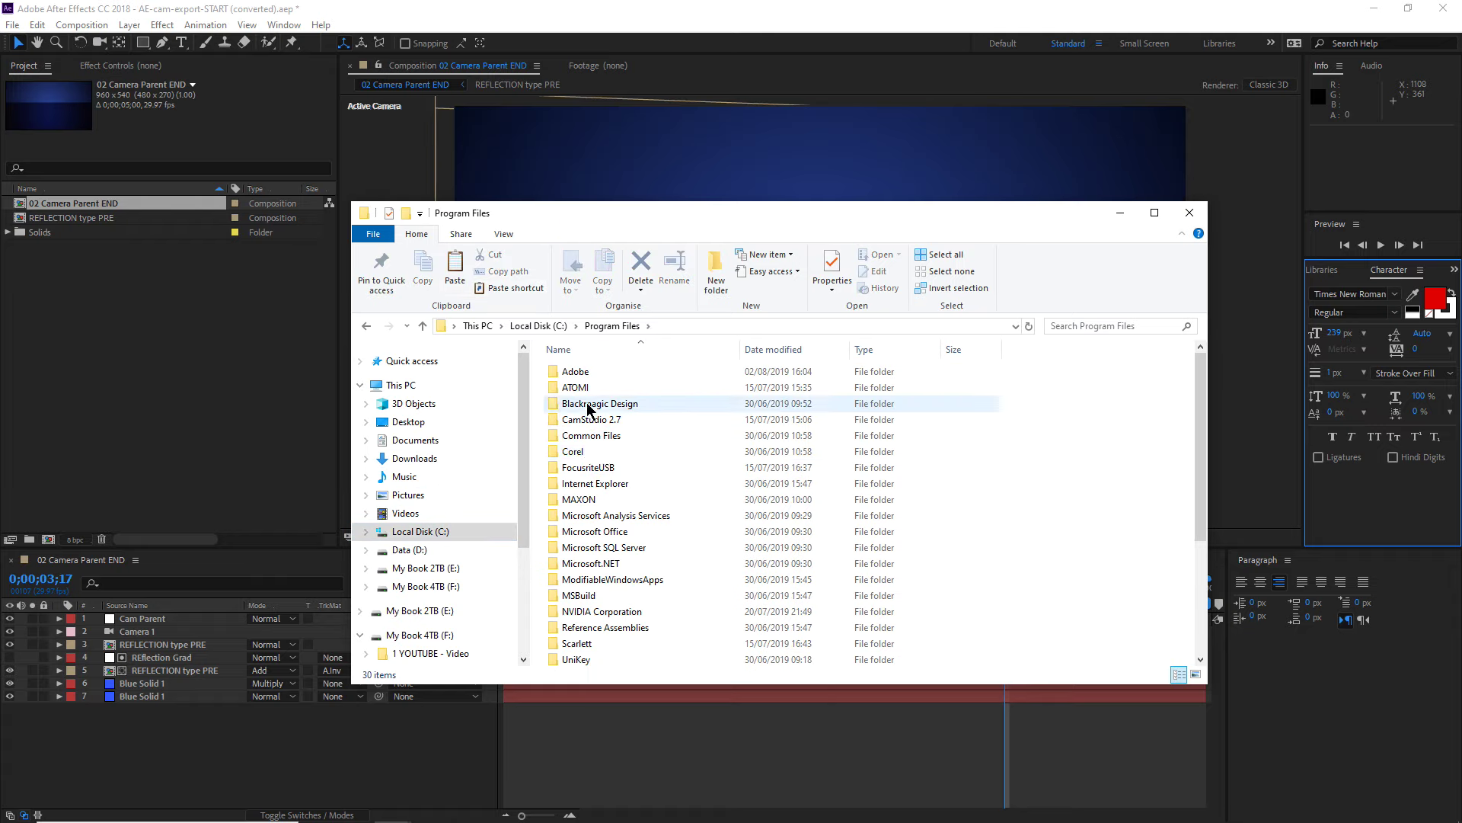
pyautogui.click(581, 372)
pyautogui.doubleClick(581, 374)
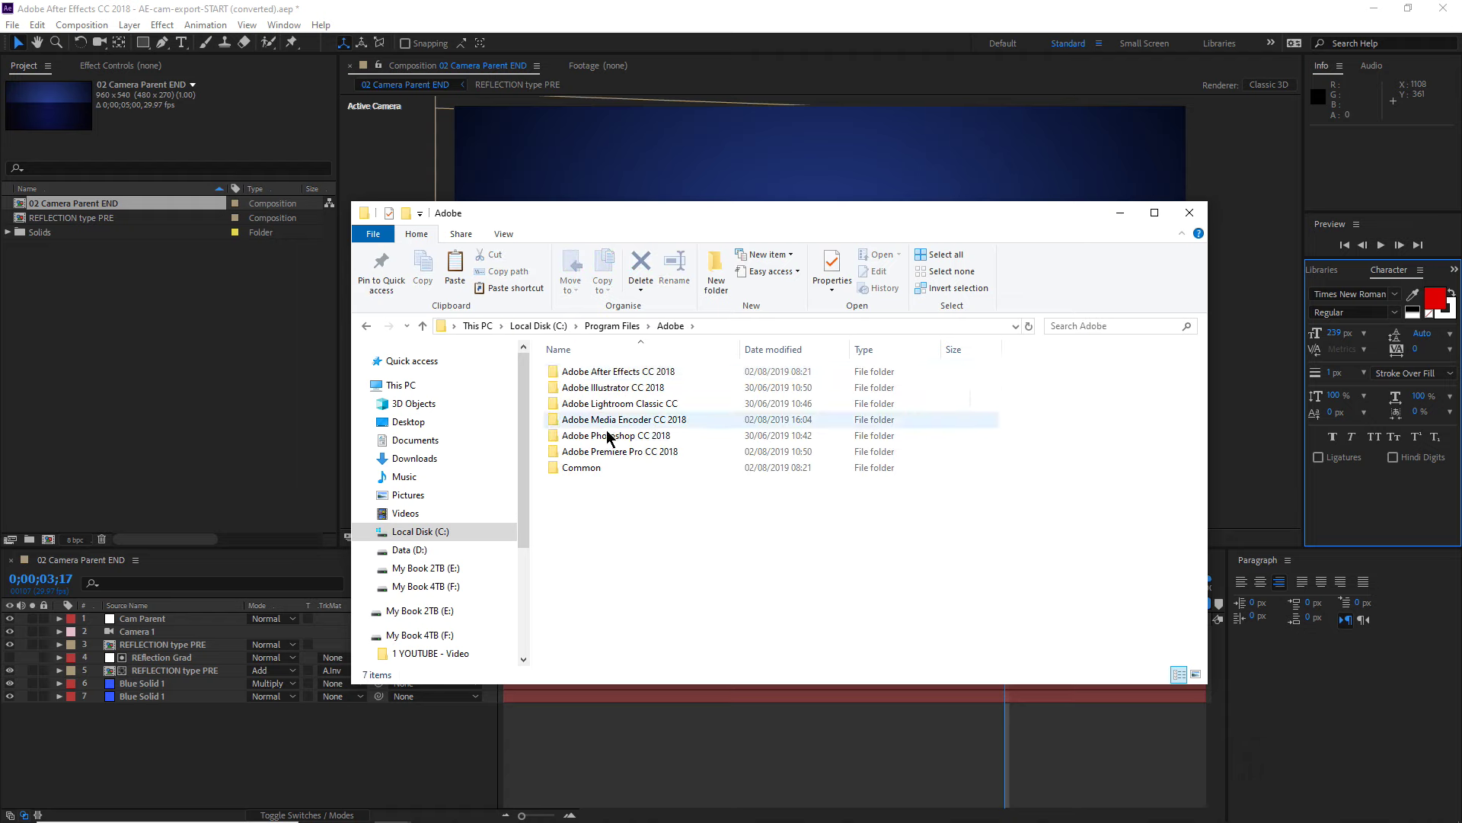
pyautogui.press('BackSpace')
pyautogui.press('BackSpace')
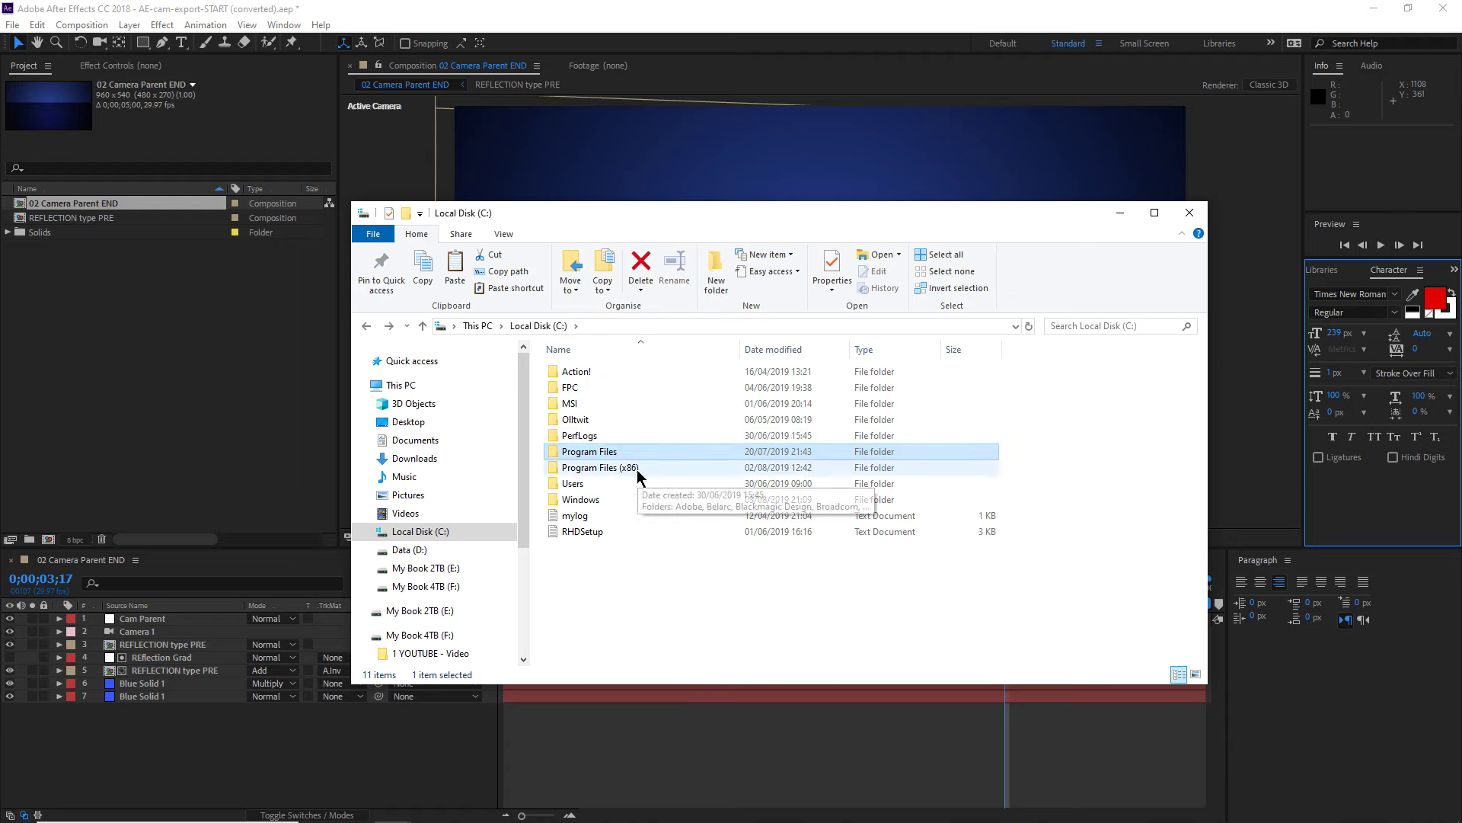
pyautogui.doubleClick(603, 451)
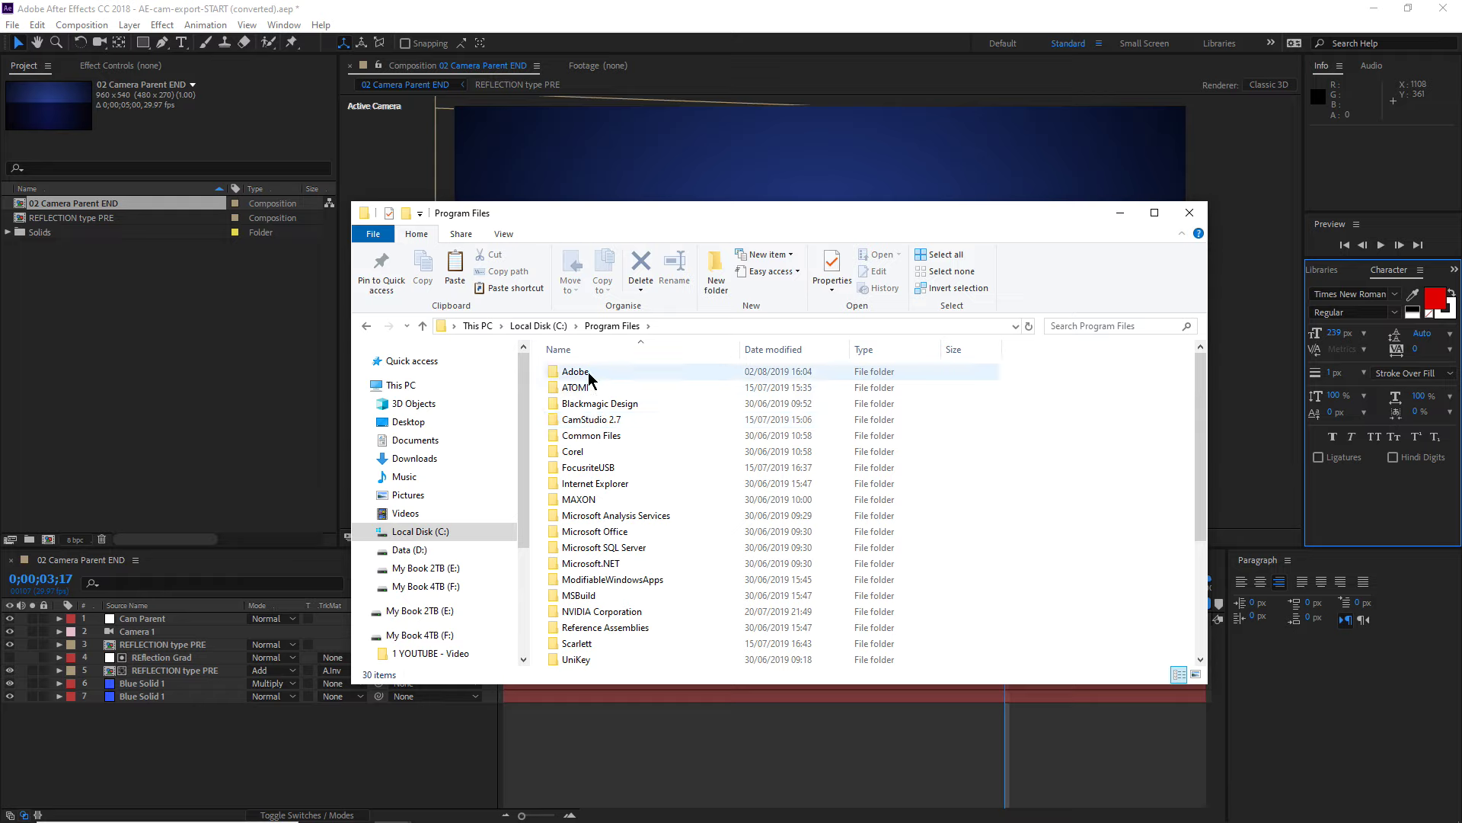
pyautogui.doubleClick(583, 371)
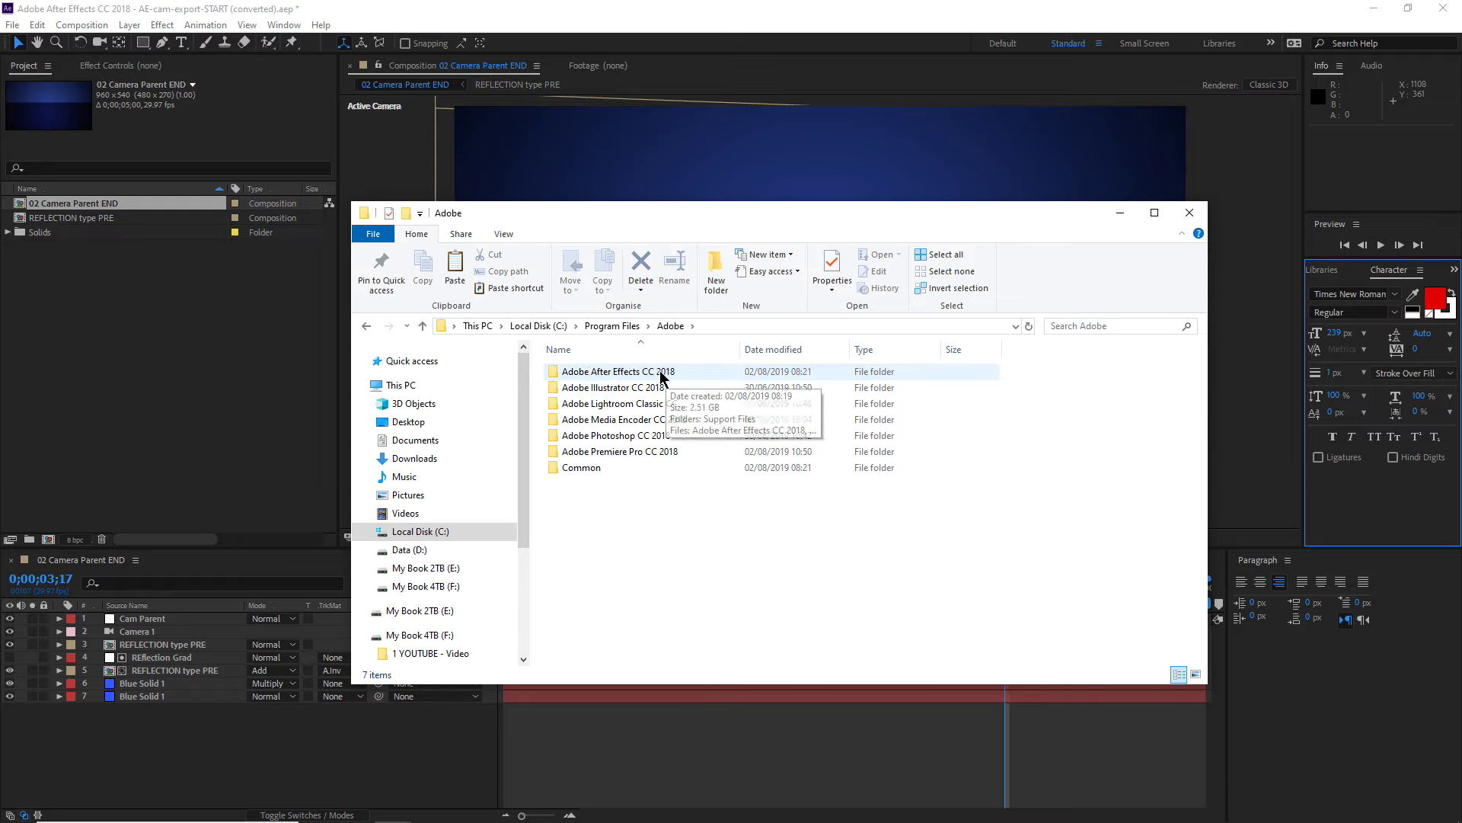
pyautogui.doubleClick(618, 371)
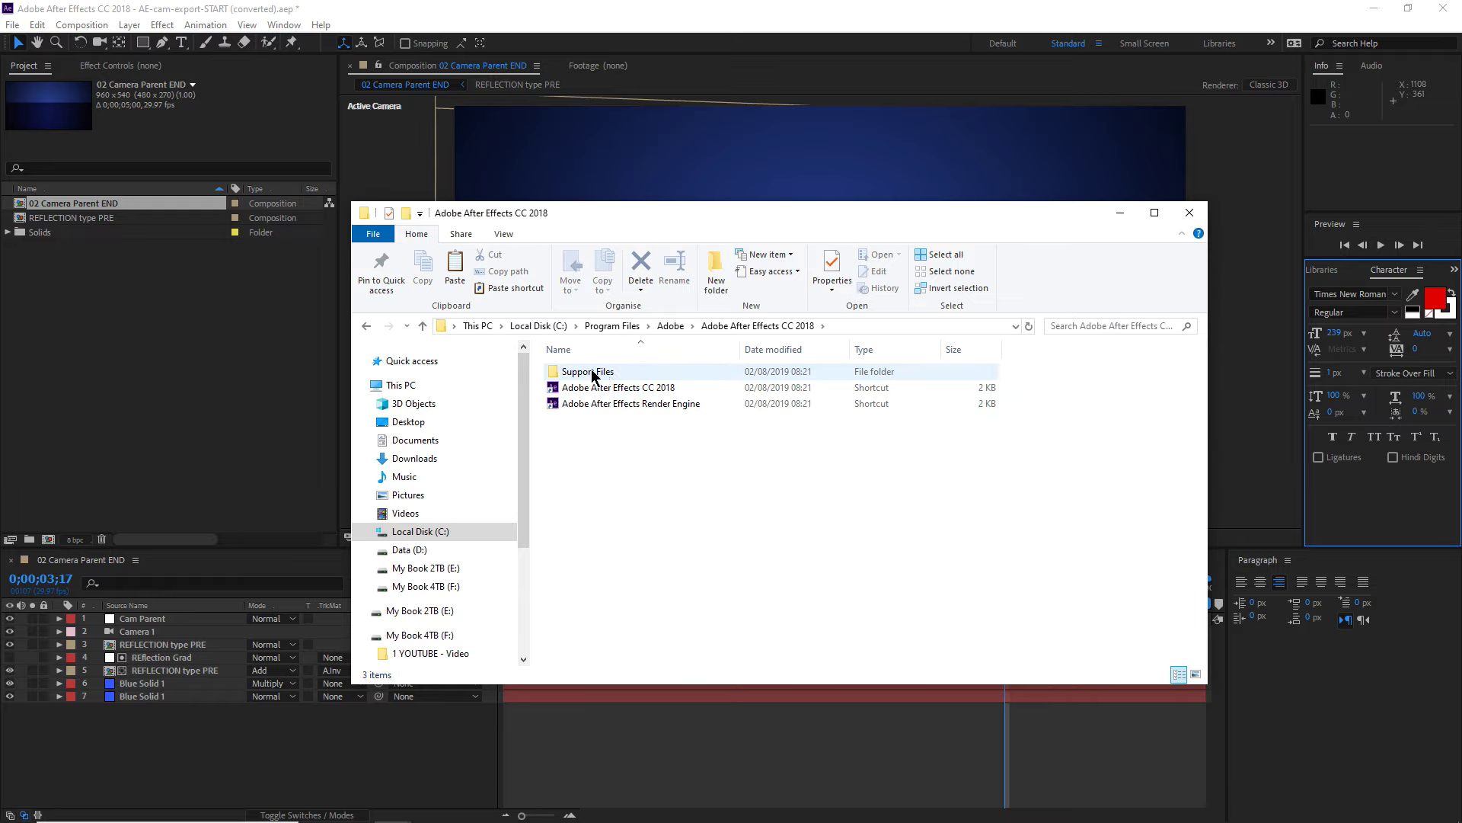
pyautogui.doubleClick(593, 372)
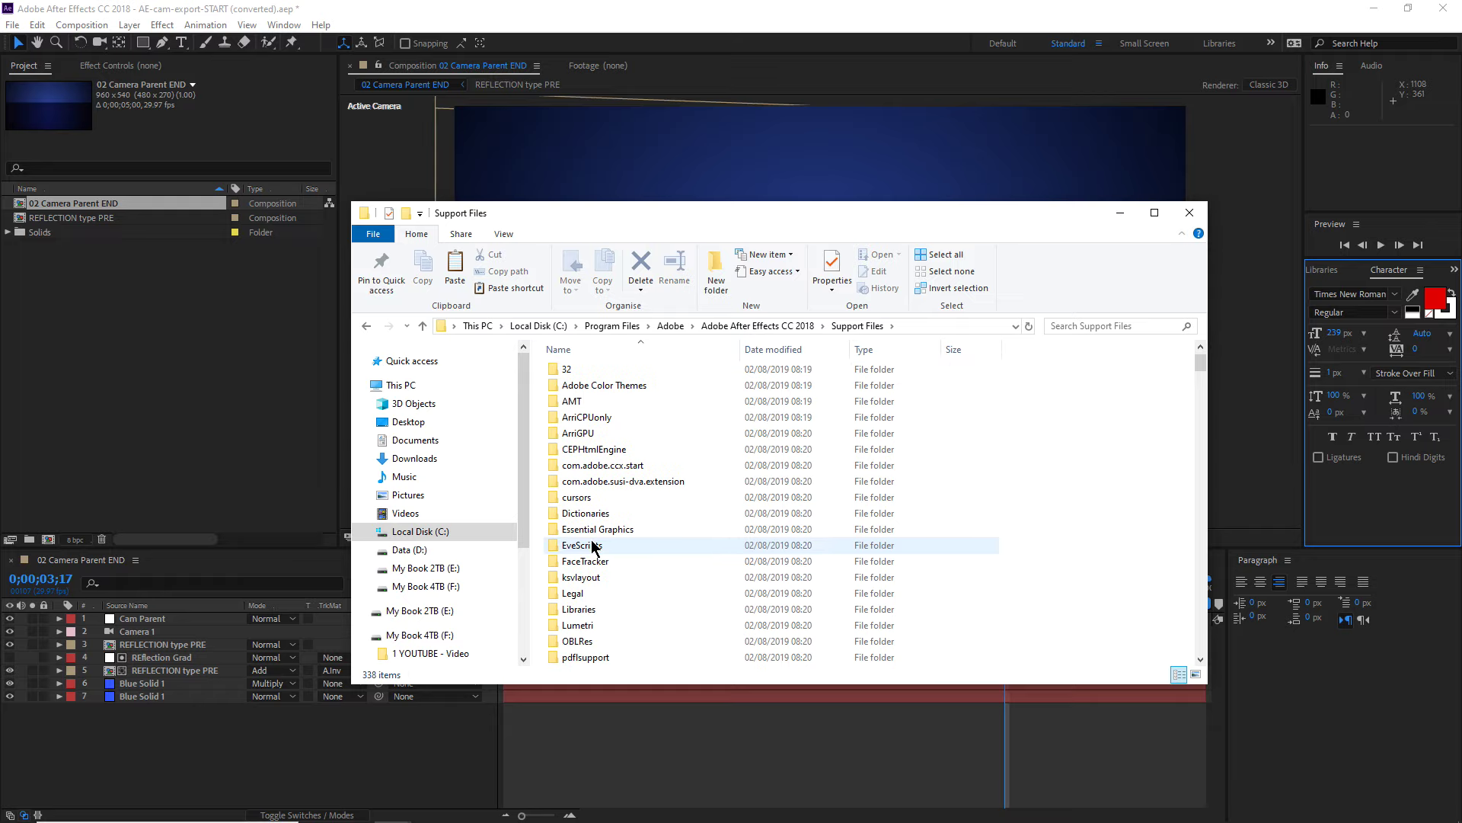
pyautogui.scroll(-2, 595, 541)
pyautogui.scroll(-1, 607, 537)
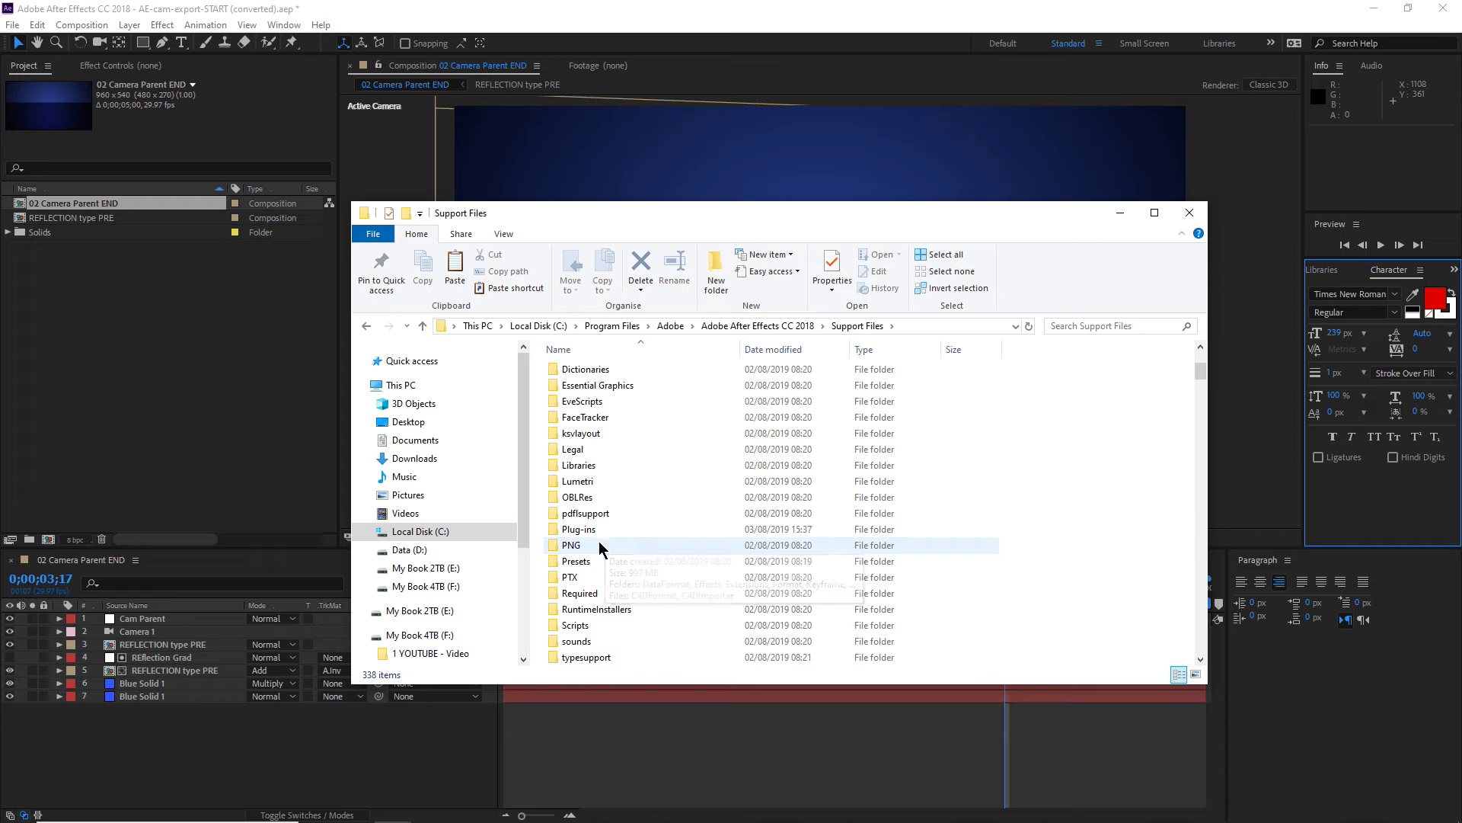
pyautogui.scroll(-1, 579, 488)
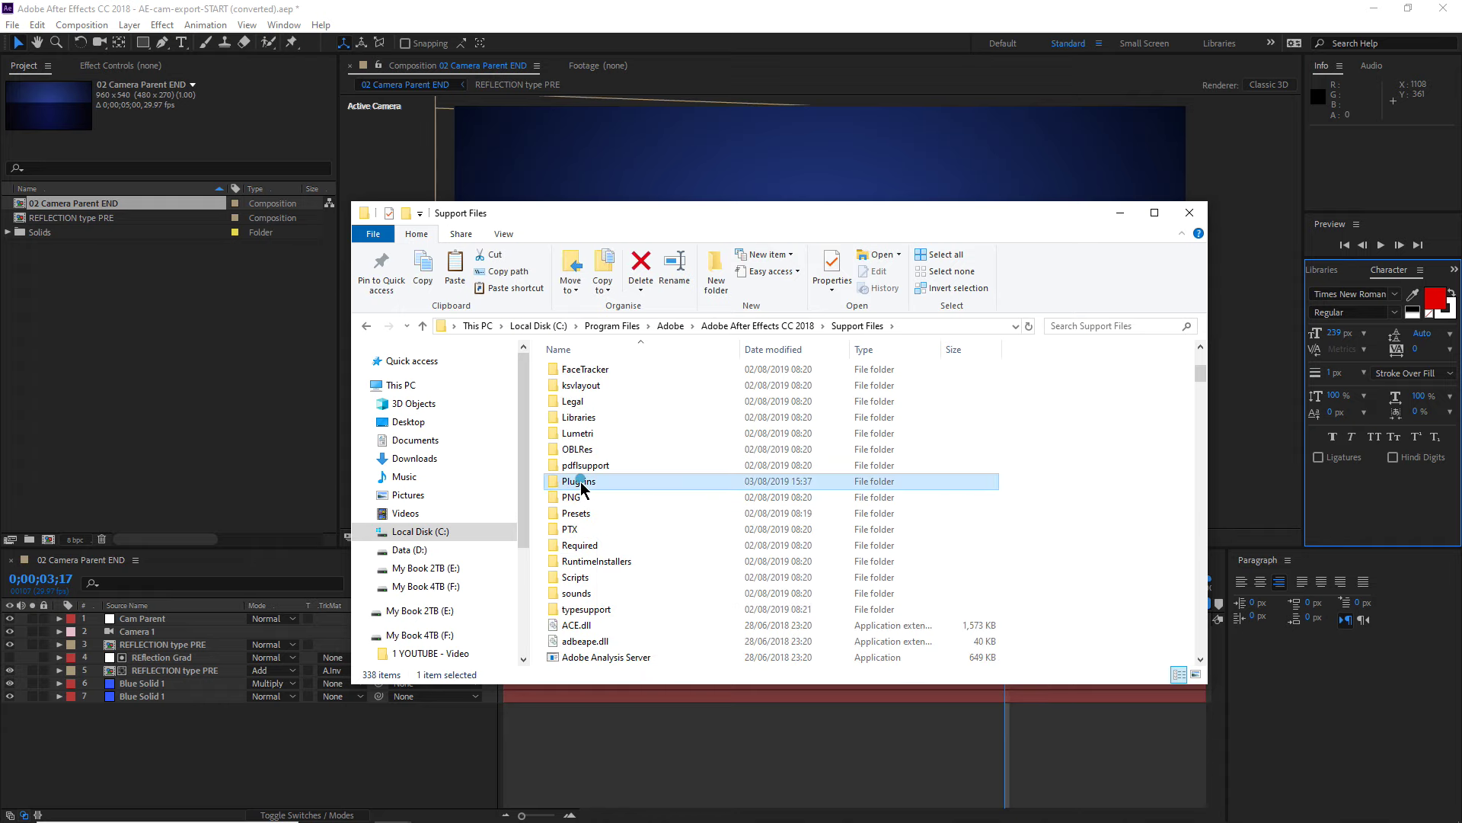
# - In Plug-ins, check MAXON CINEWARE AE, then open Extensions to locate C4DFormat and C4DImporter
pyautogui.doubleClick(580, 482)
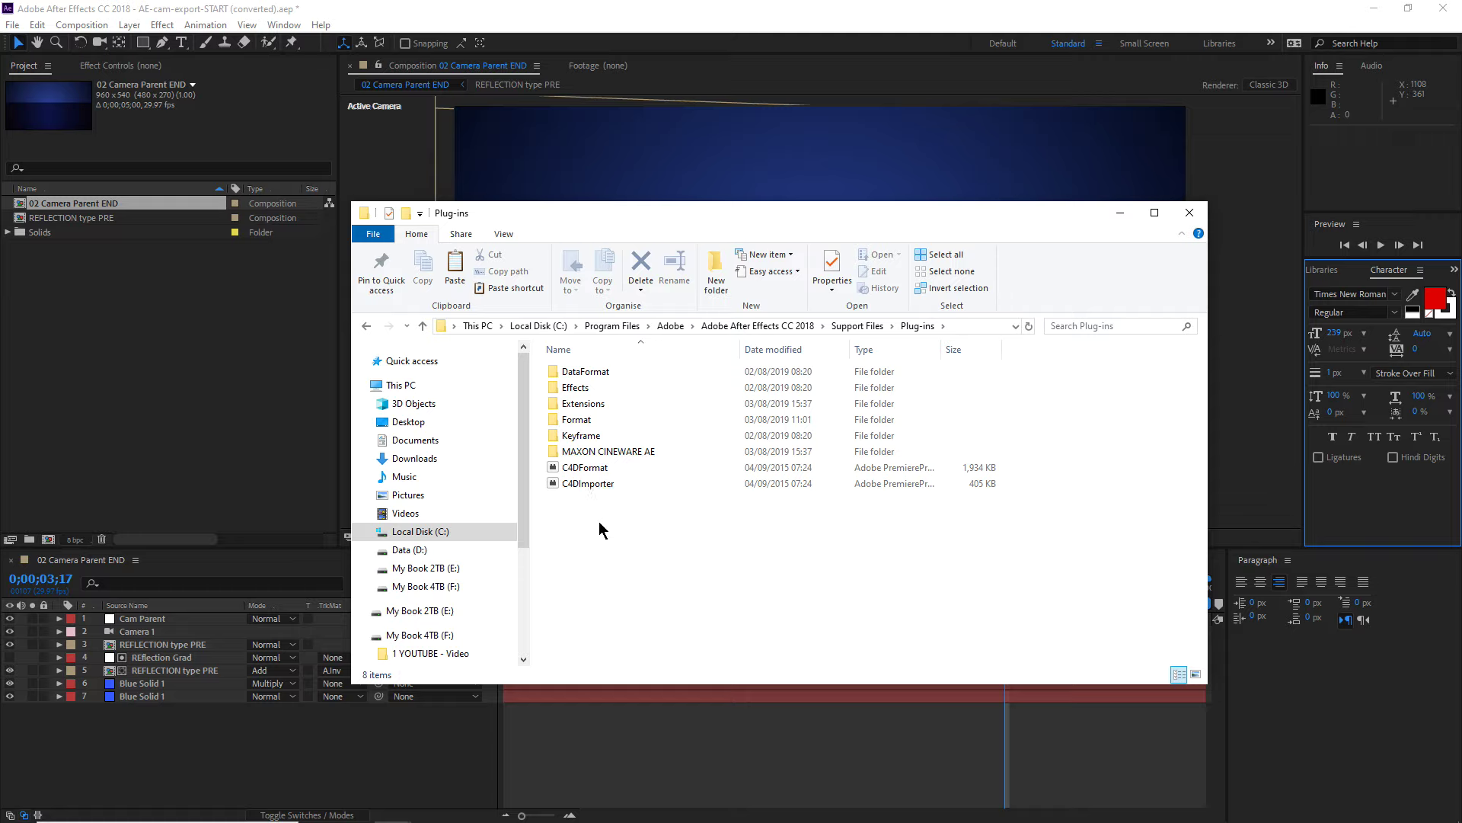
pyautogui.click(580, 485)
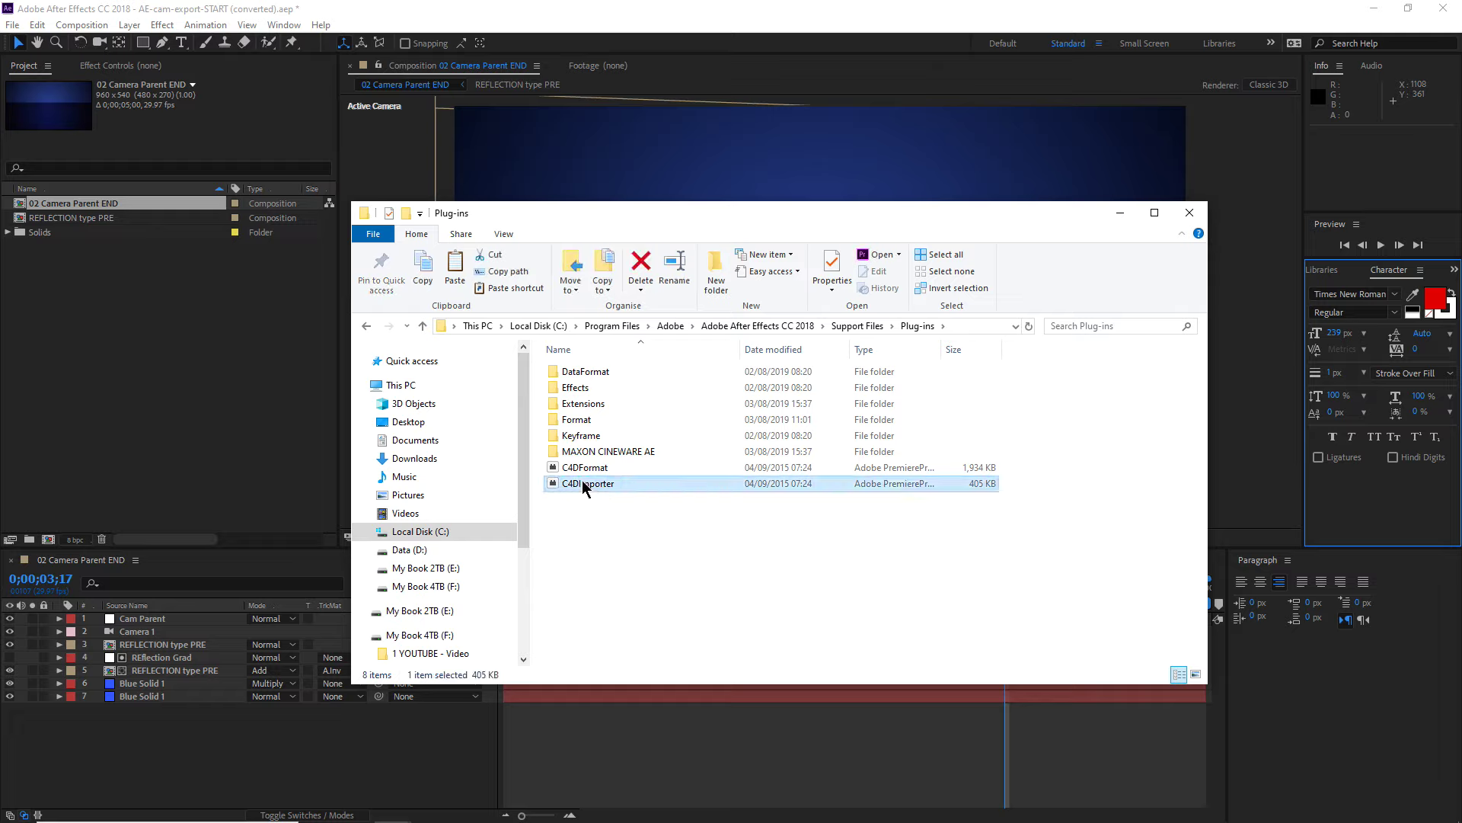
pyautogui.click(588, 470)
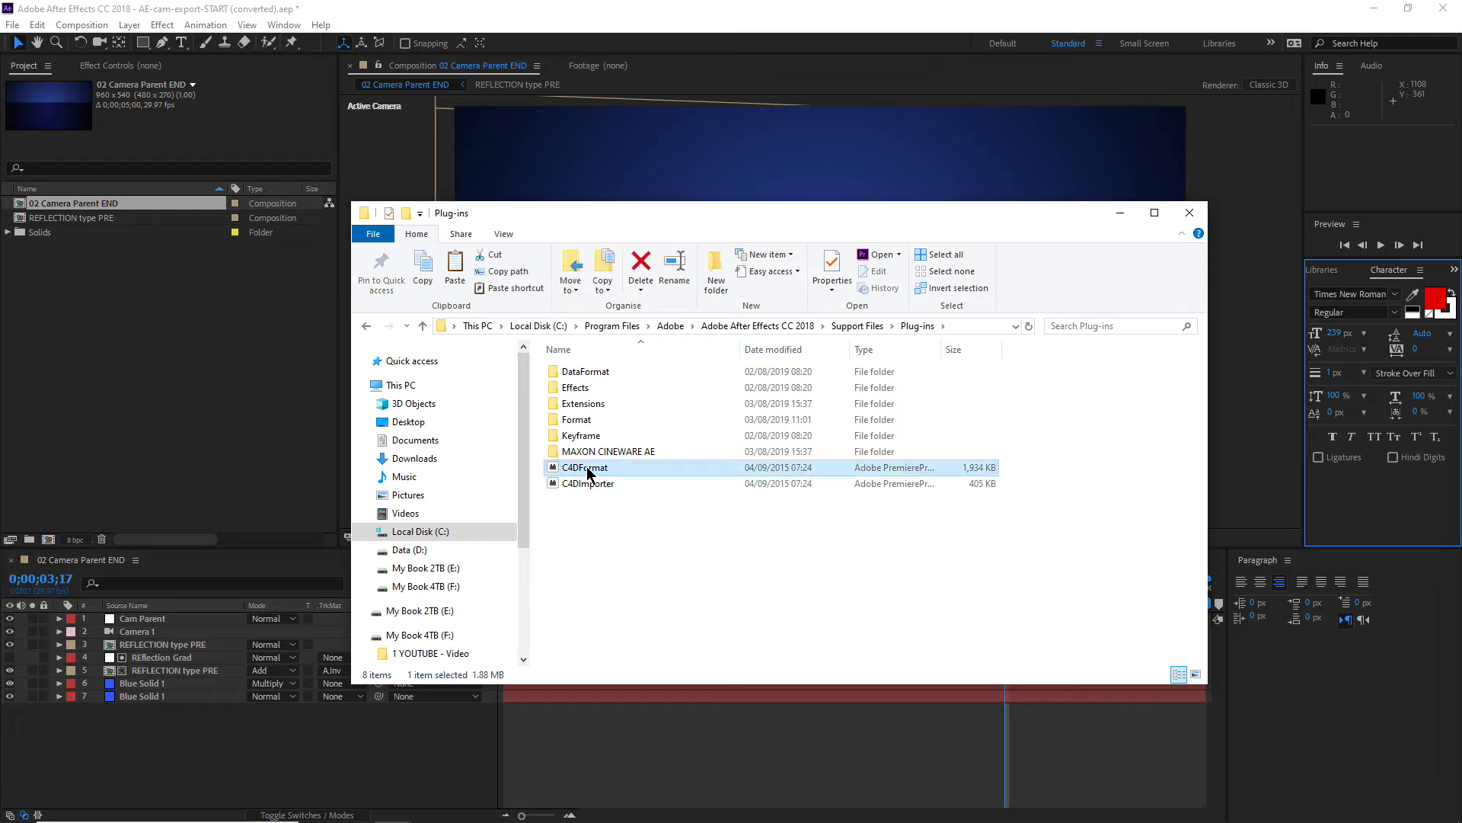
pyautogui.doubleClick(602, 451)
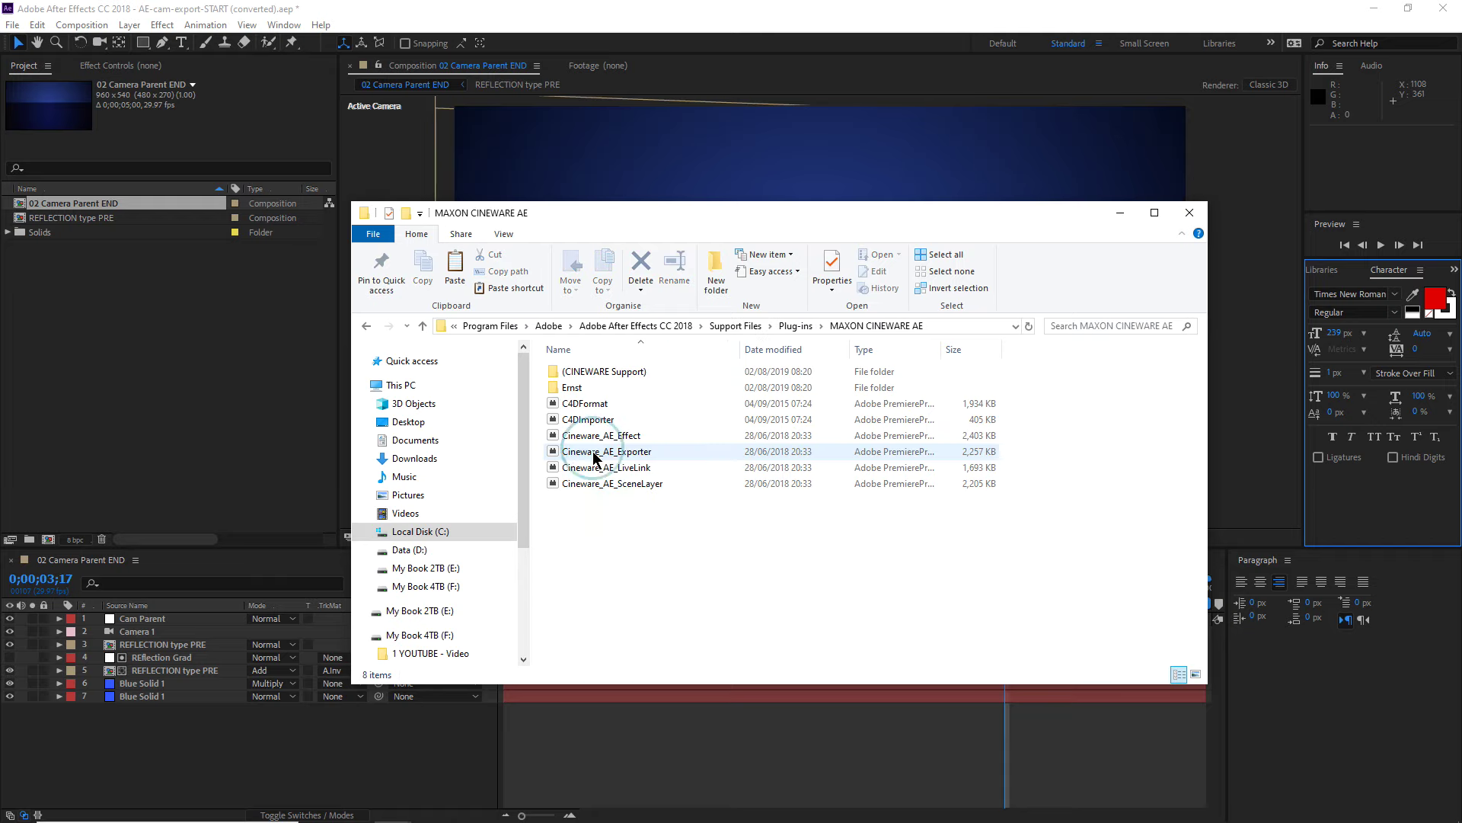
pyautogui.click(594, 403)
pyautogui.press('BackSpace')
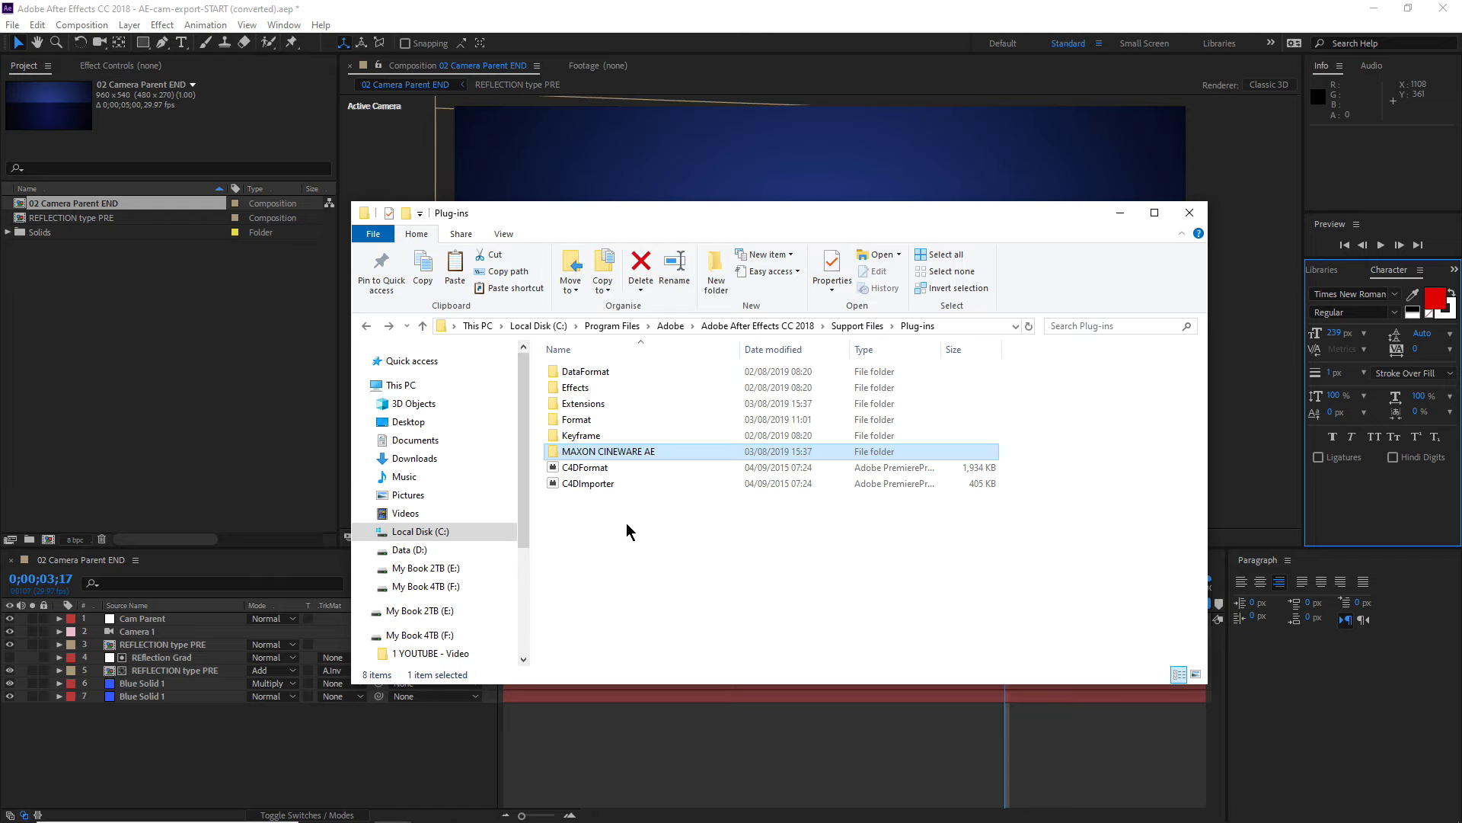
pyautogui.click(587, 404)
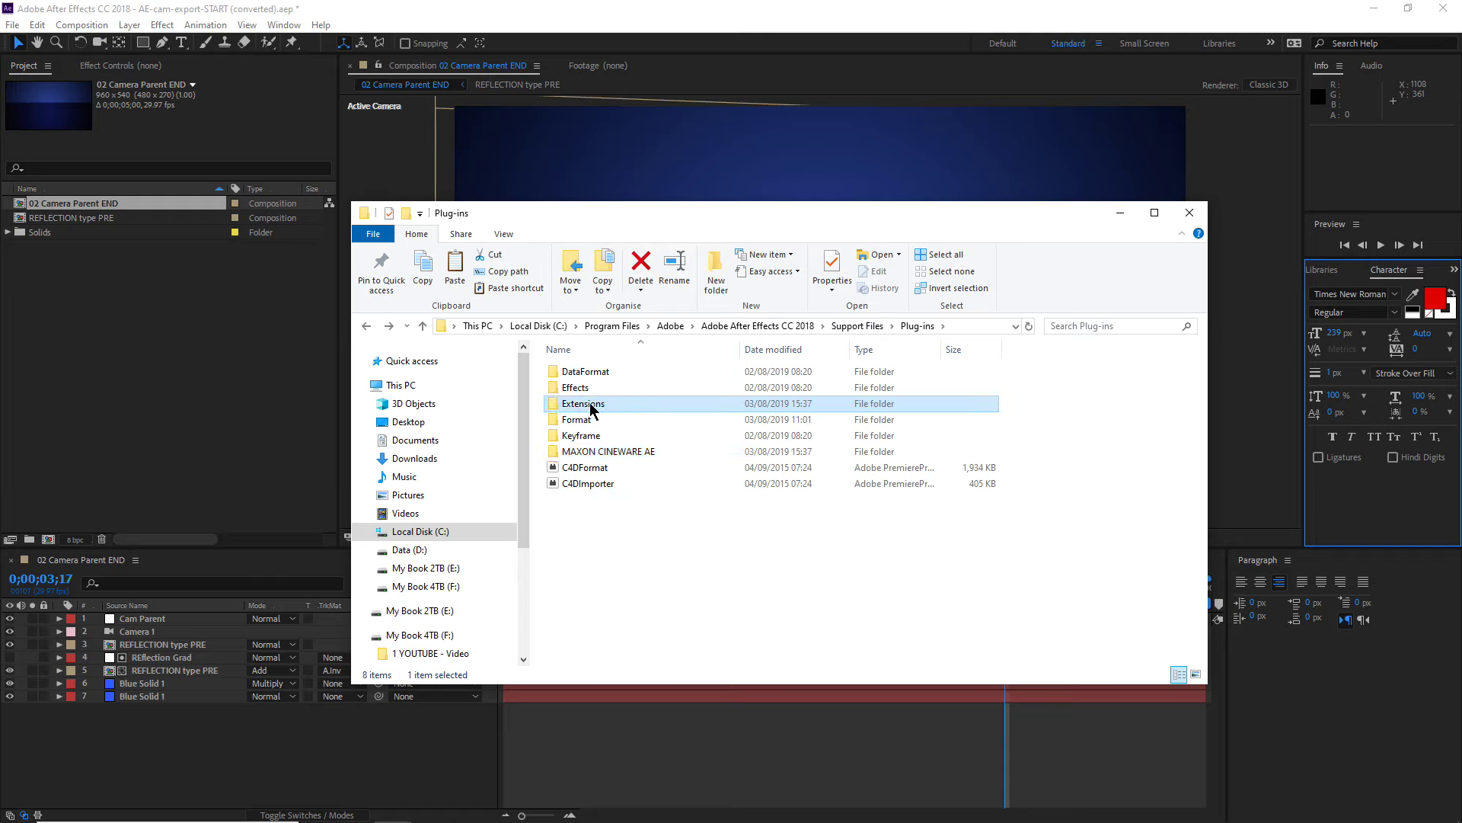
pyautogui.doubleClick(591, 404)
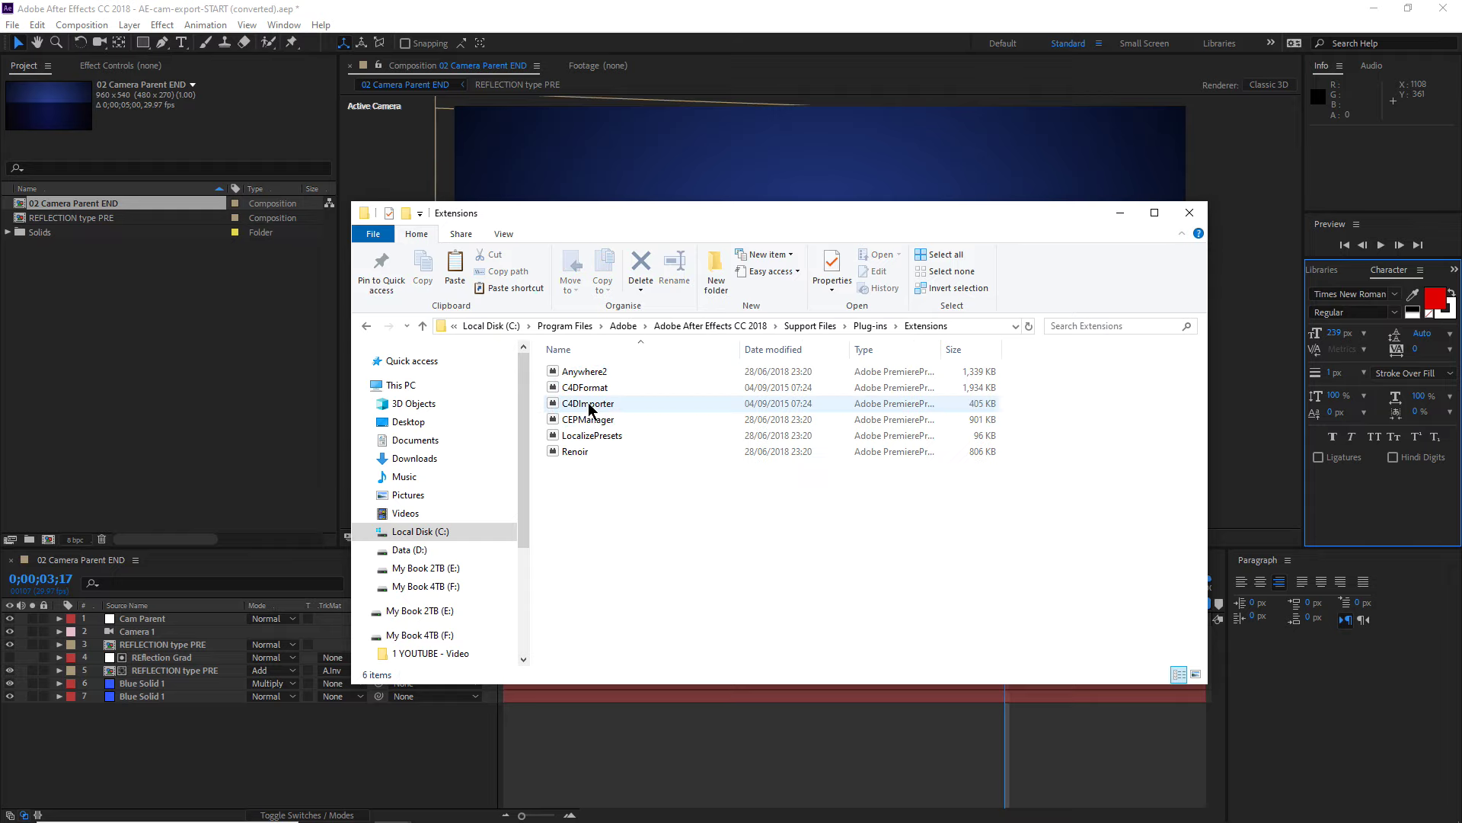
pyautogui.click(590, 388)
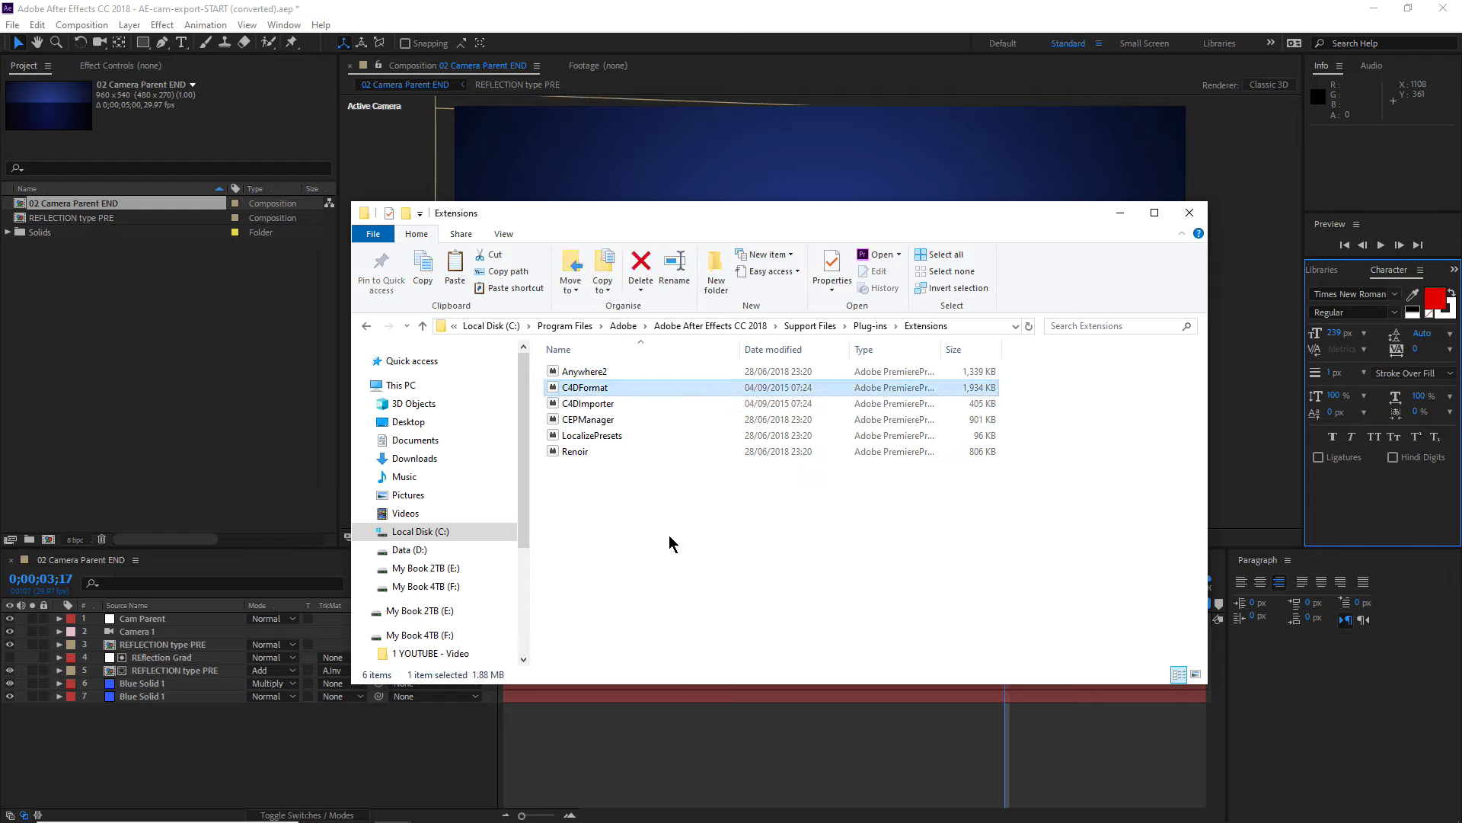
# - Minimize Explorer and open After Effects' File > Export list of CINEMA 4D Exporter entries
pyautogui.click(1122, 213)
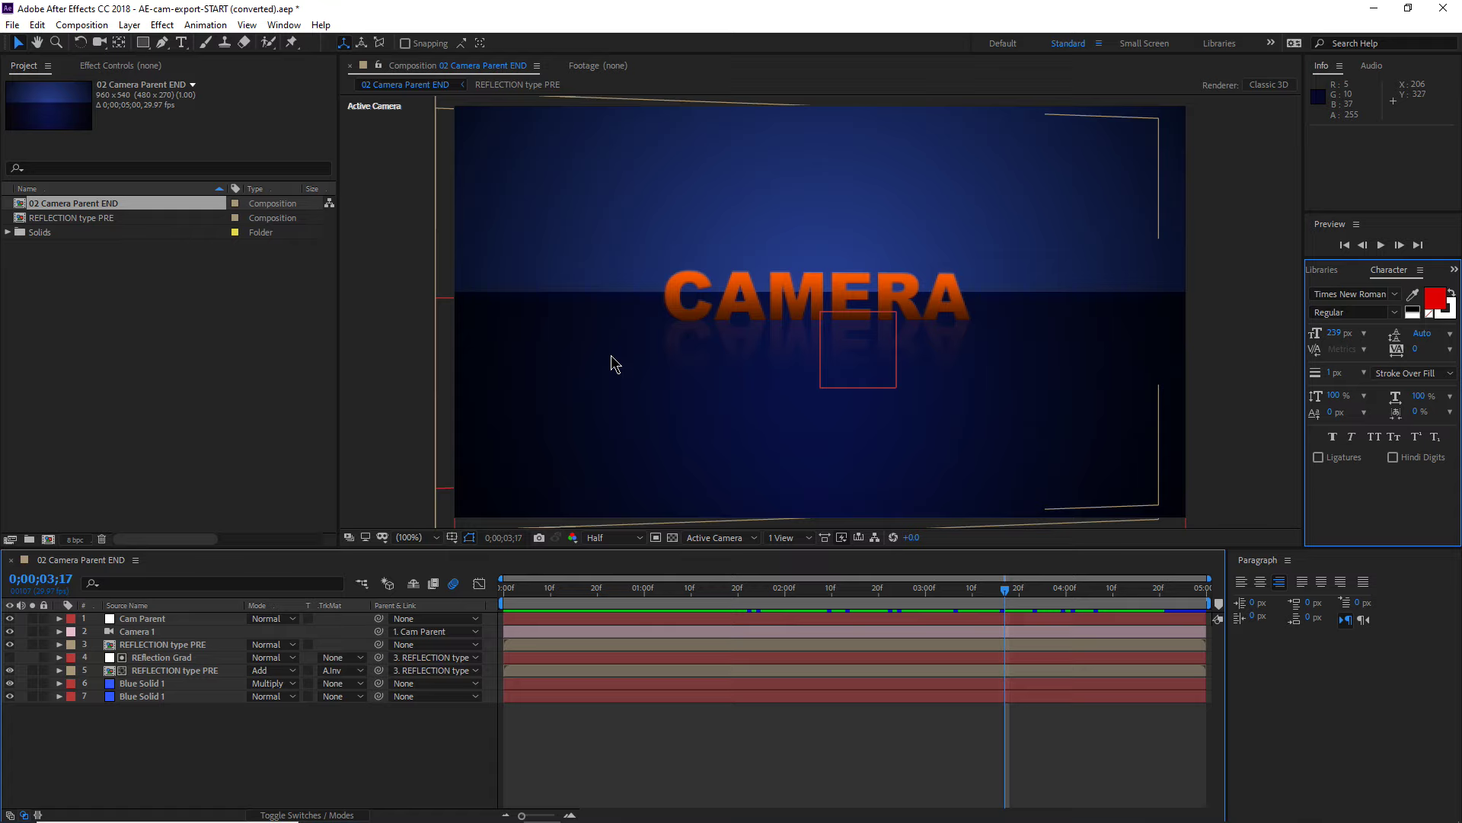
pyautogui.click(12, 25)
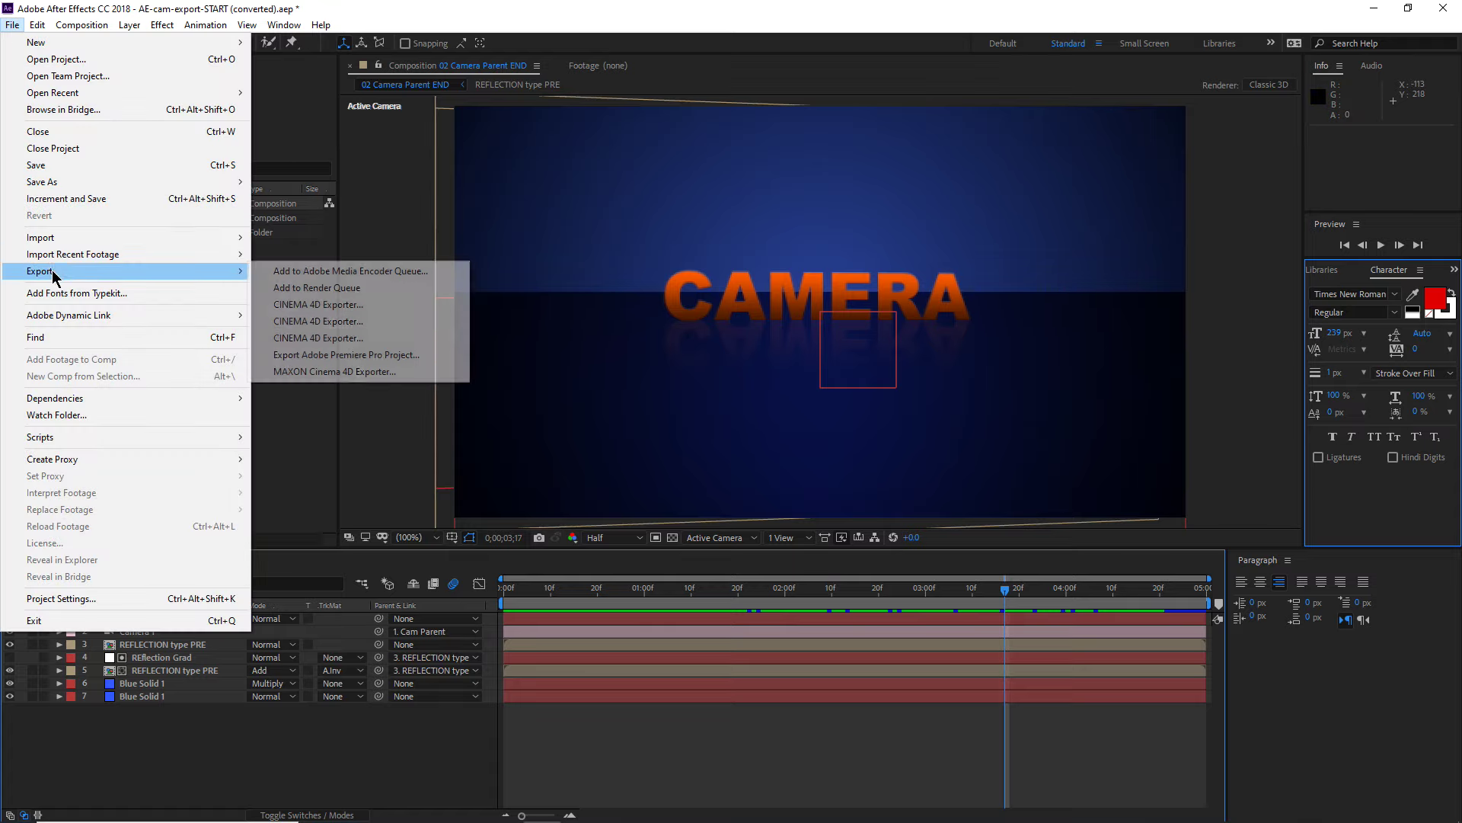
pyautogui.moveTo(68, 235)
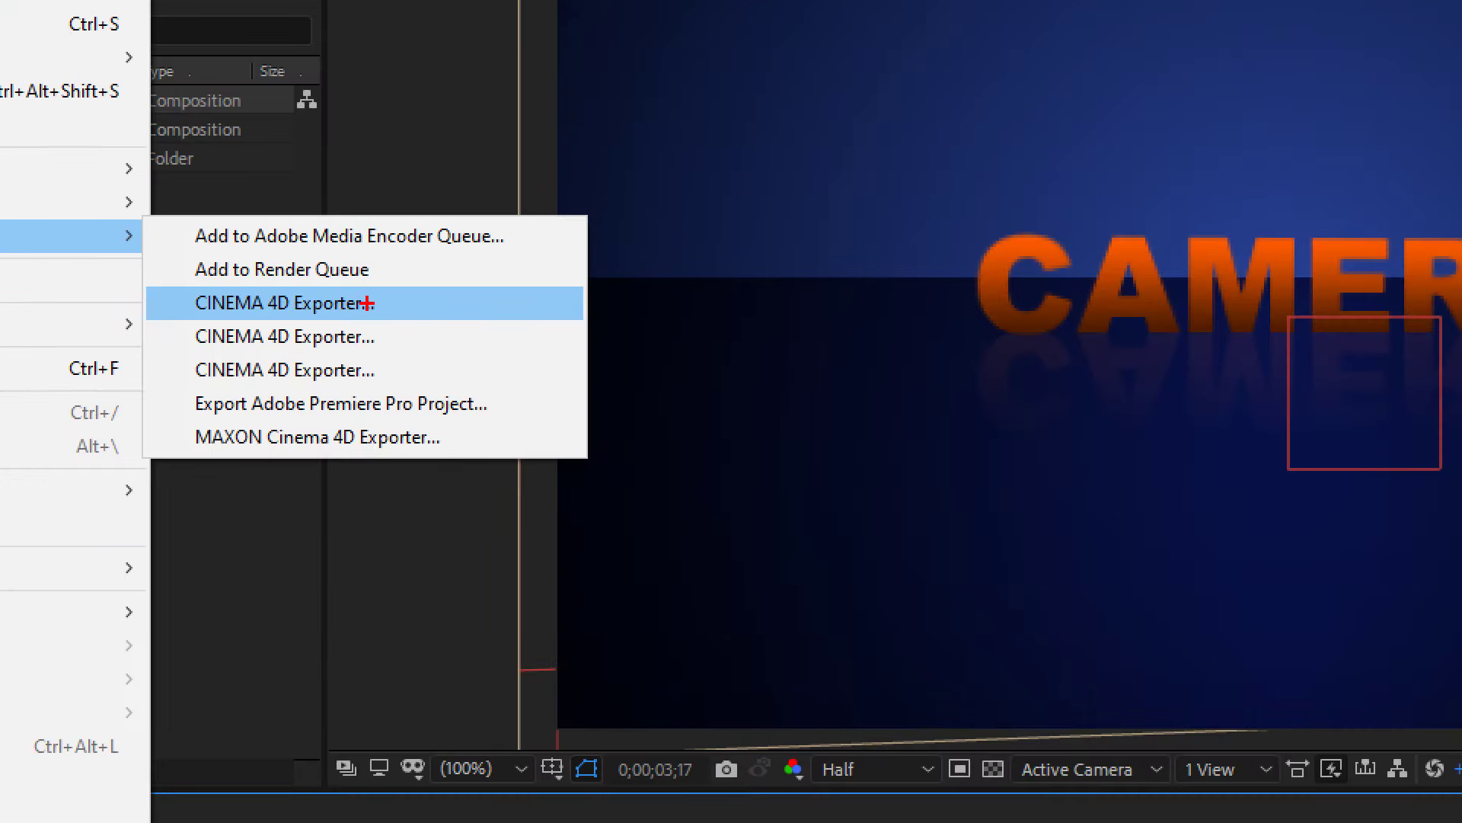
# - Launch CINEMA 4D Exporter, cancel once, then relaunch it to get the save dialog on Downloads
pyautogui.moveTo(376, 303); pyautogui.dragTo(394, 355)
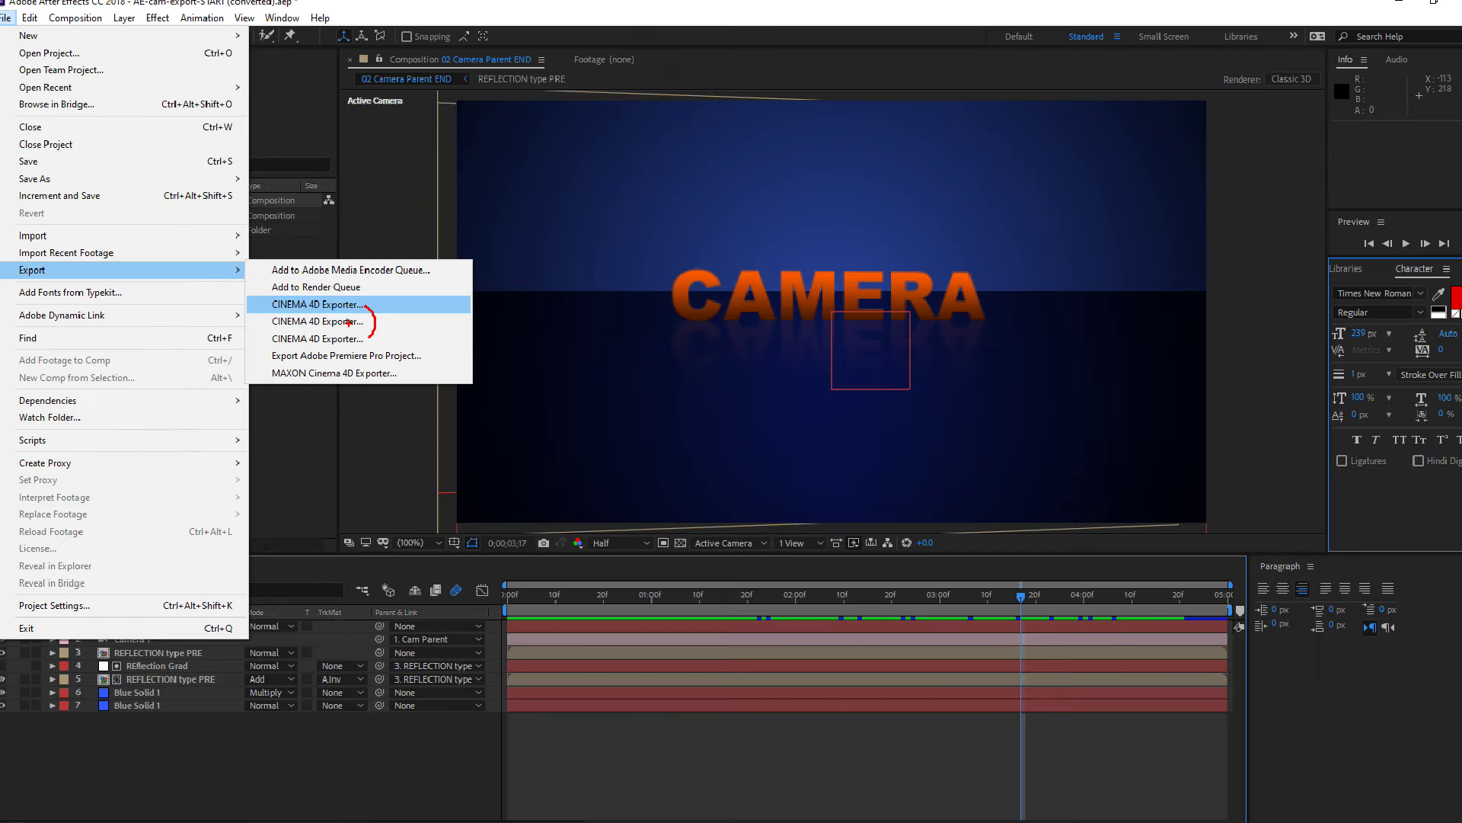
pyautogui.click(340, 337)
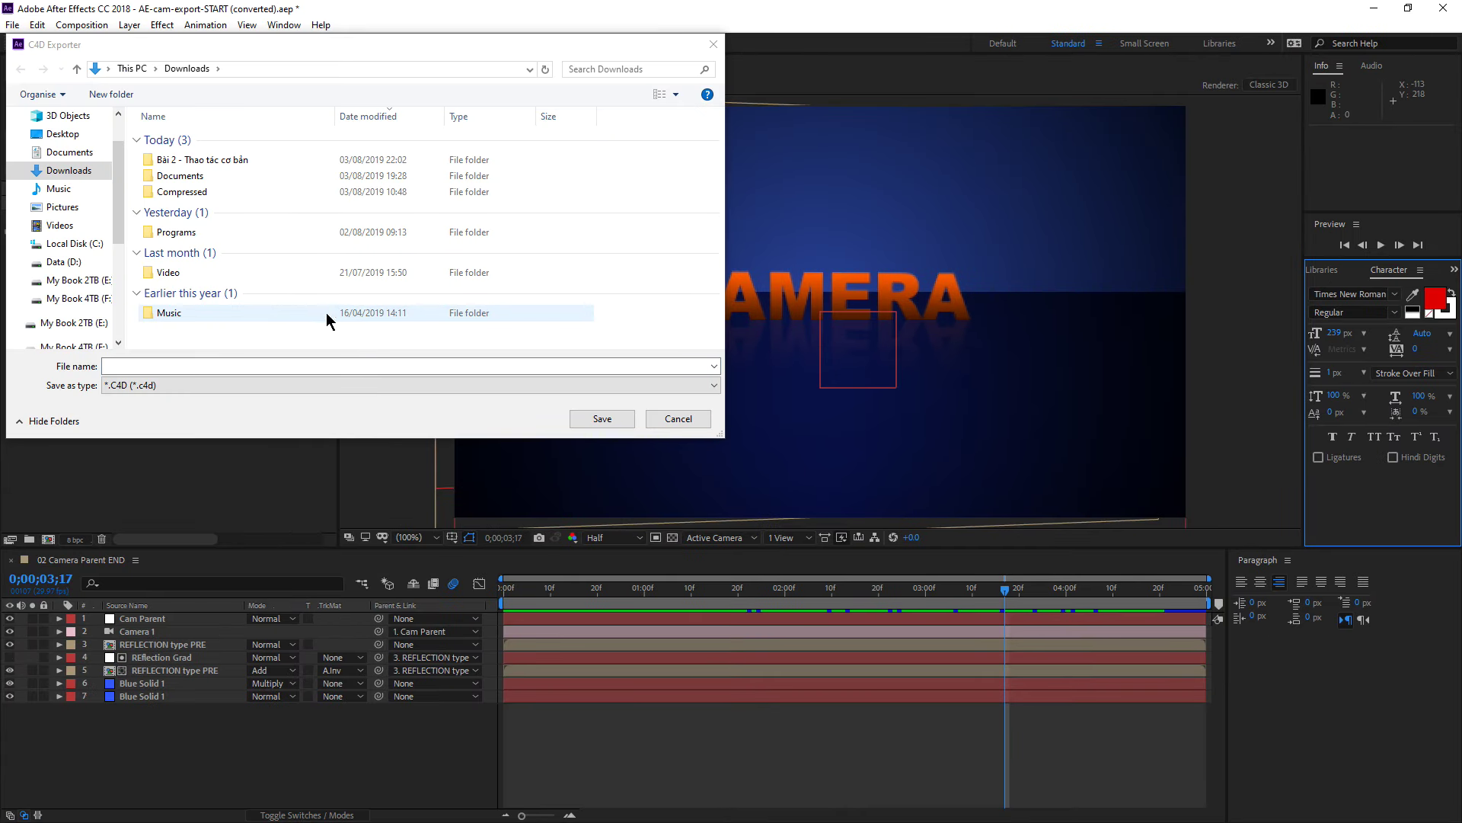
pyautogui.click(673, 419)
pyautogui.click(13, 26)
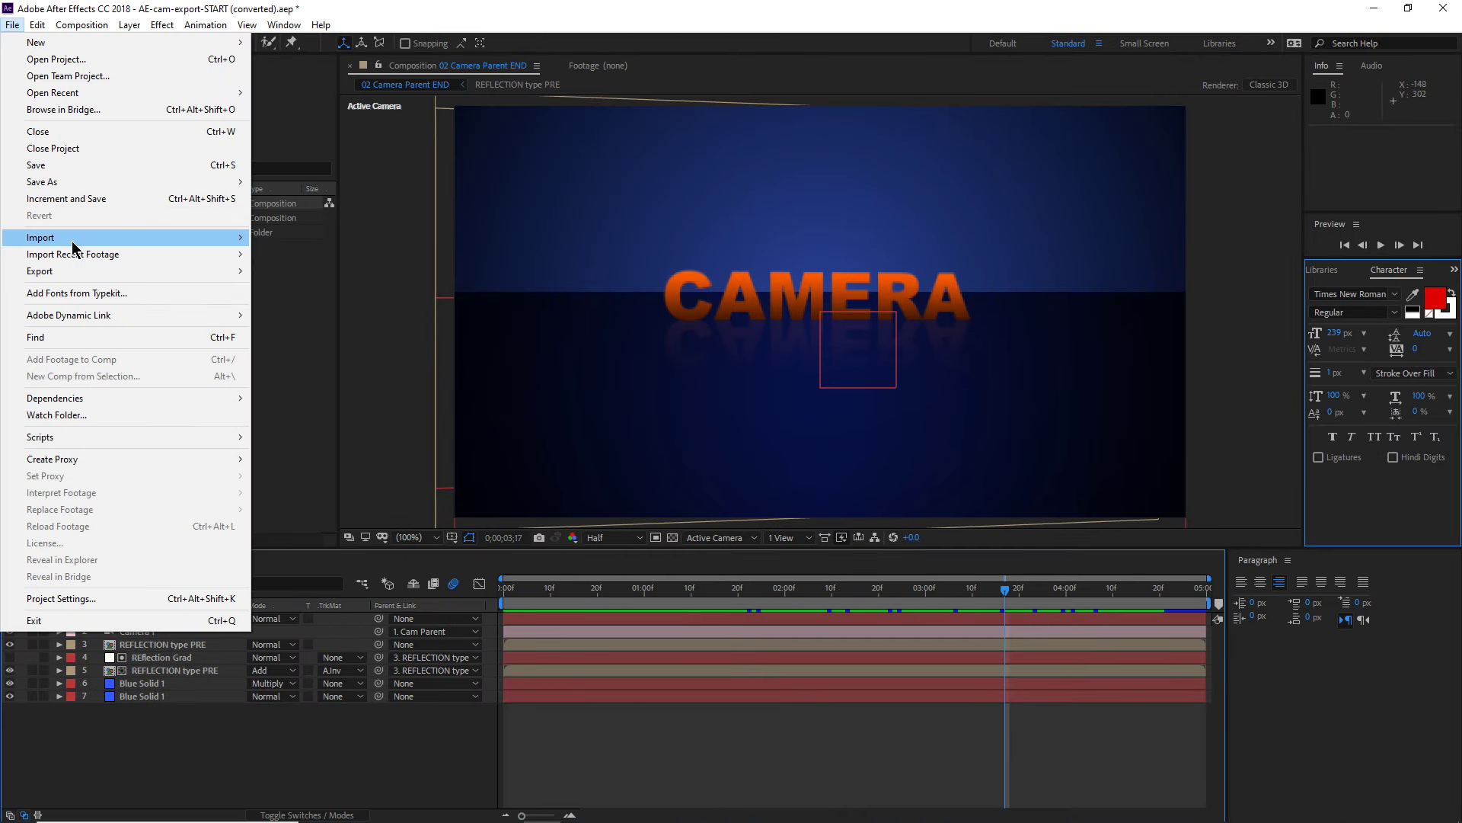
pyautogui.click(317, 304)
pyautogui.write('Export C4D')
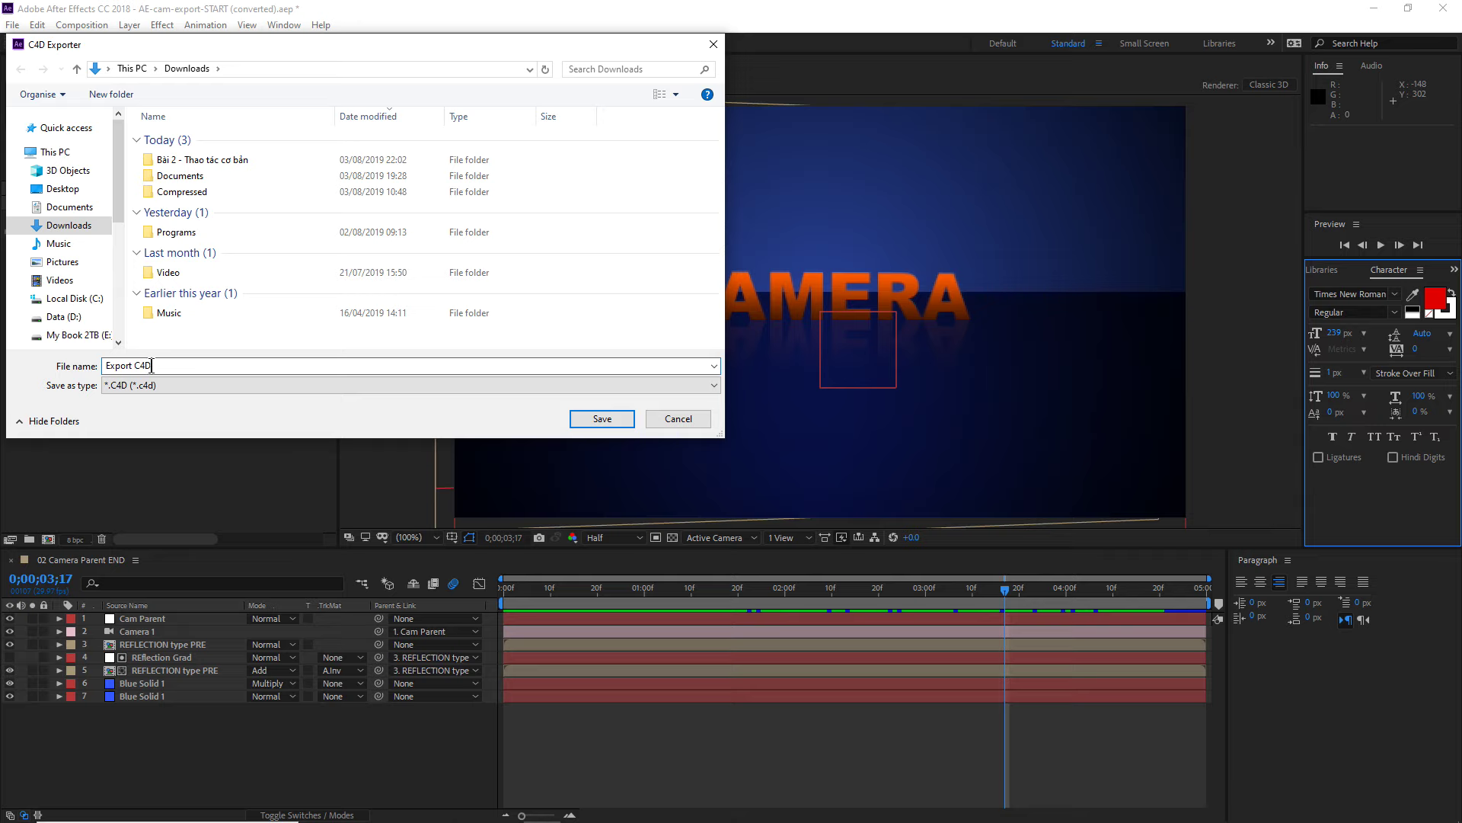
# - Save the export as 'Export C4D' in Downloads, which launches Cinema 4D R20
pyautogui.click(605, 419)
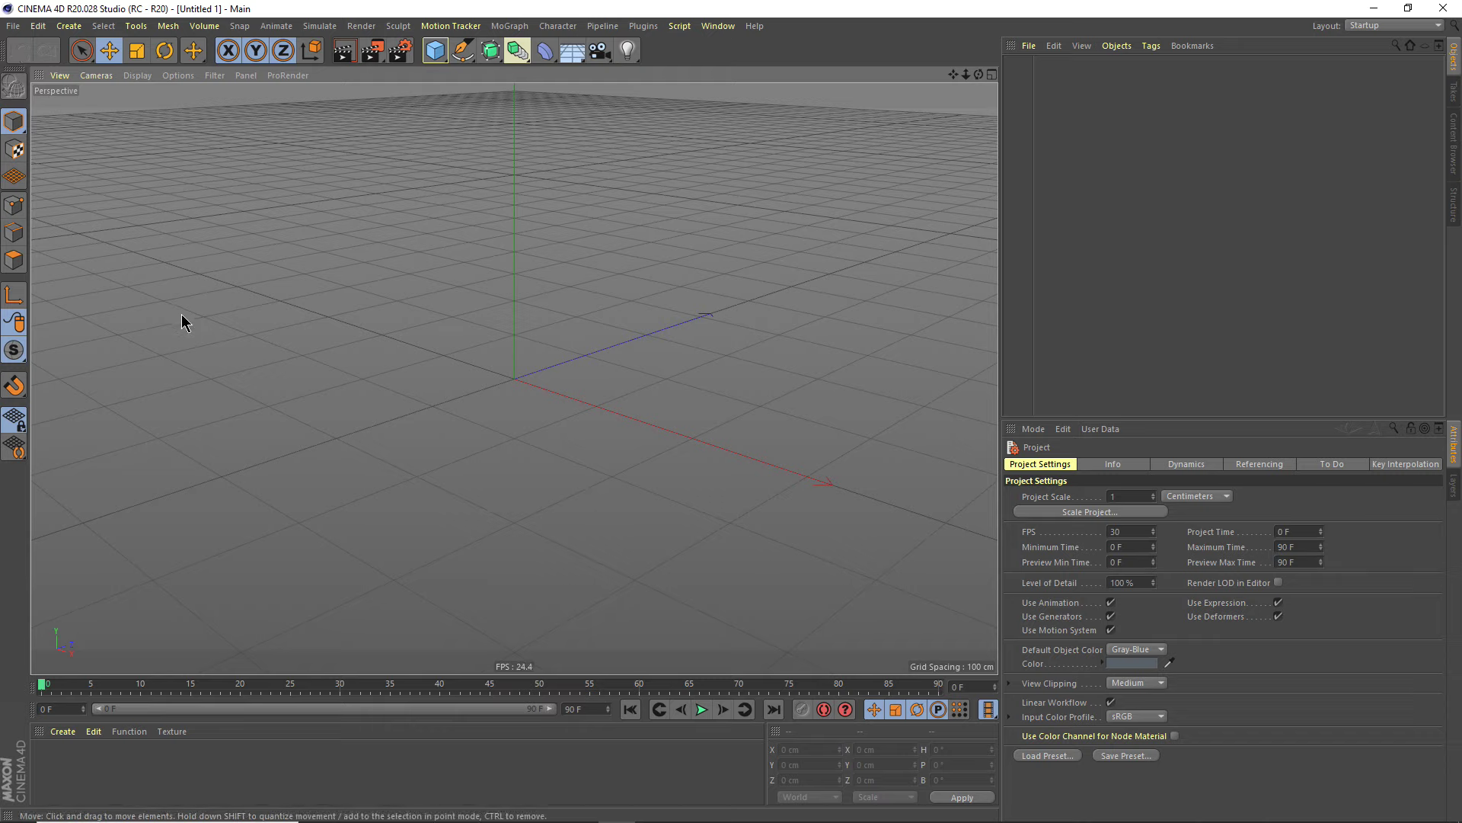
# - Open Export C4D.c4d from the Downloads folder
pyautogui.click(13, 27)
pyautogui.click(36, 64)
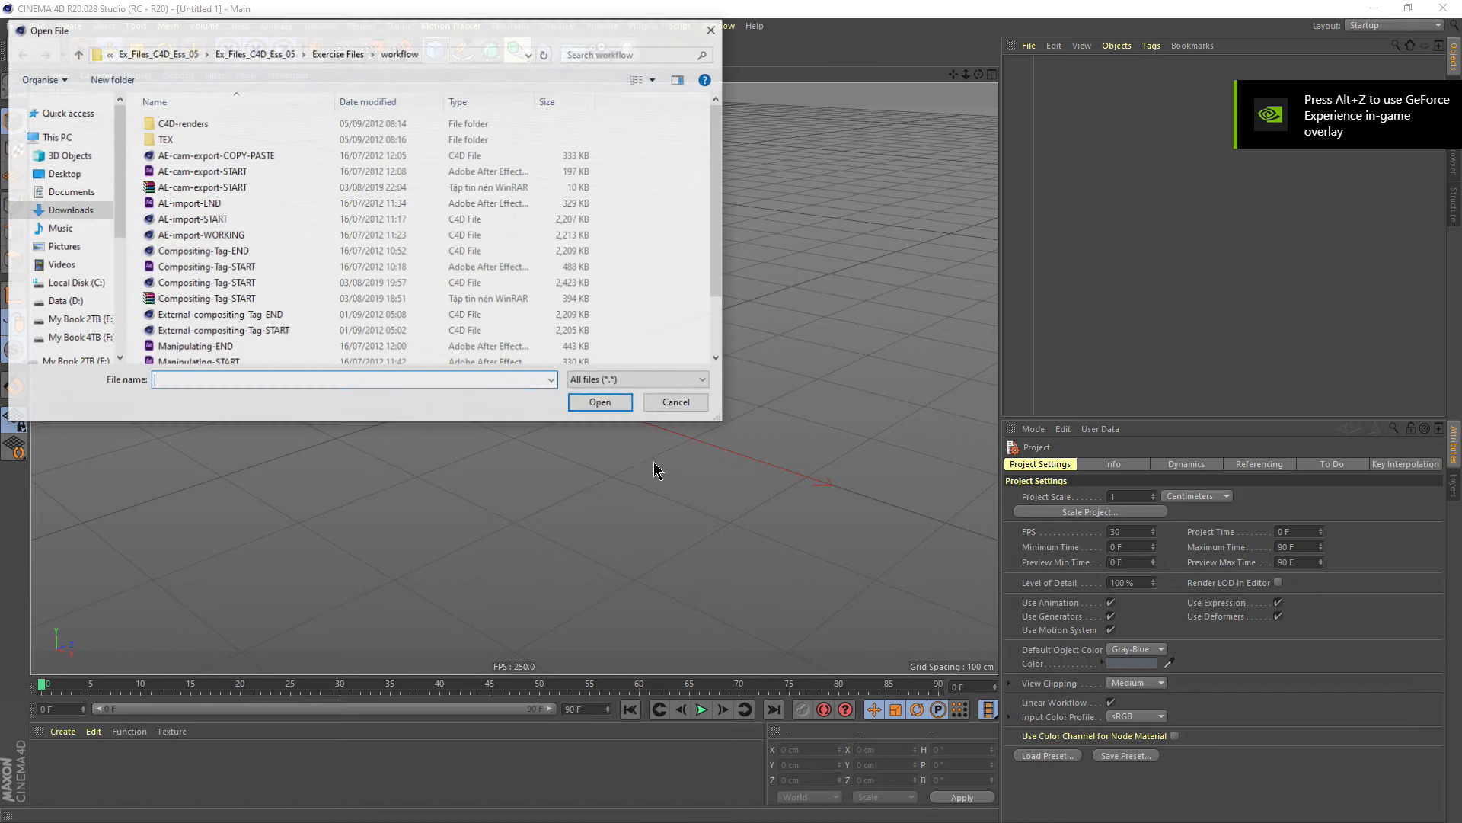
pyautogui.click(69, 213)
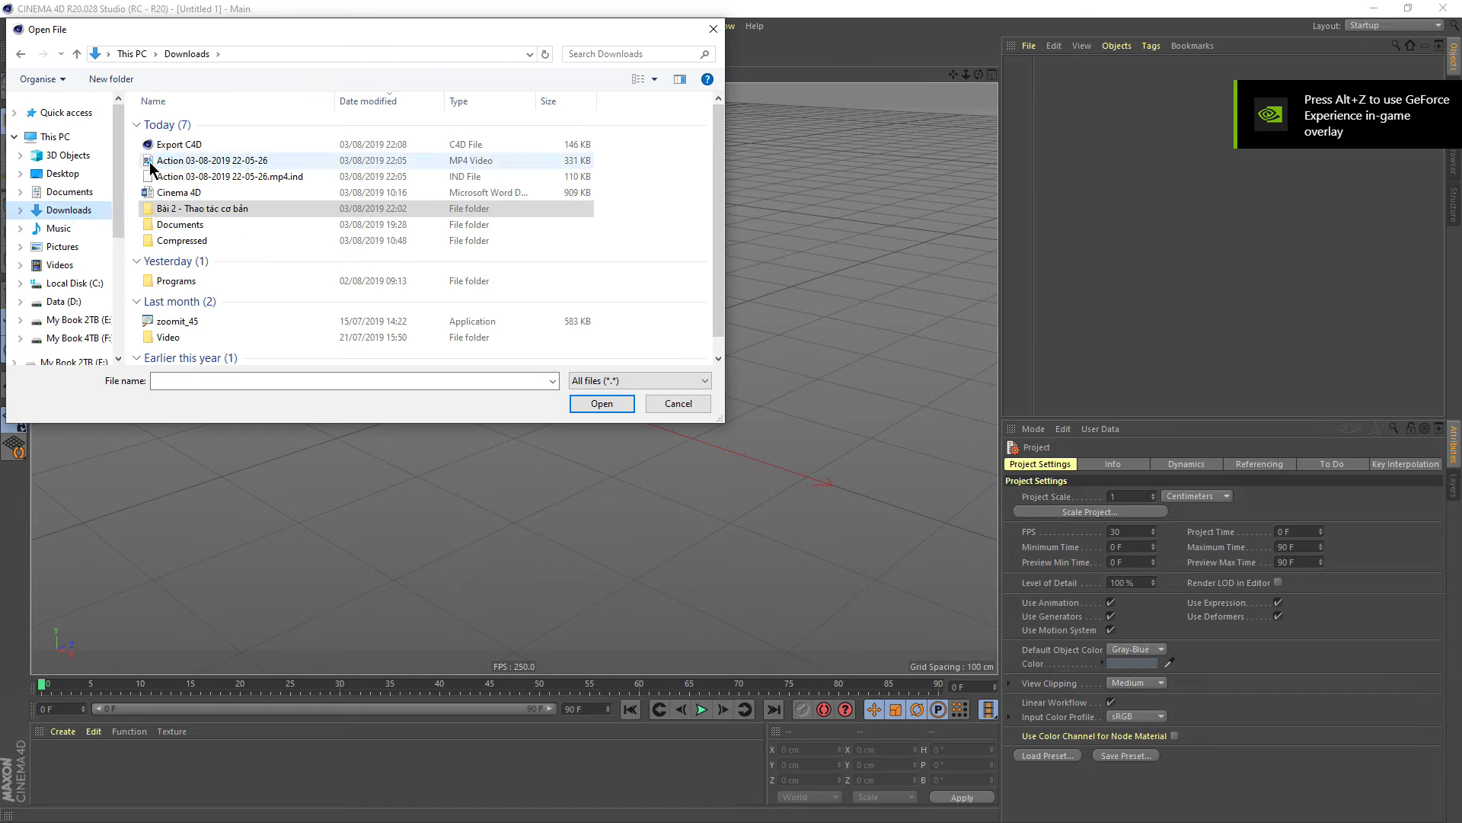
pyautogui.click(166, 149)
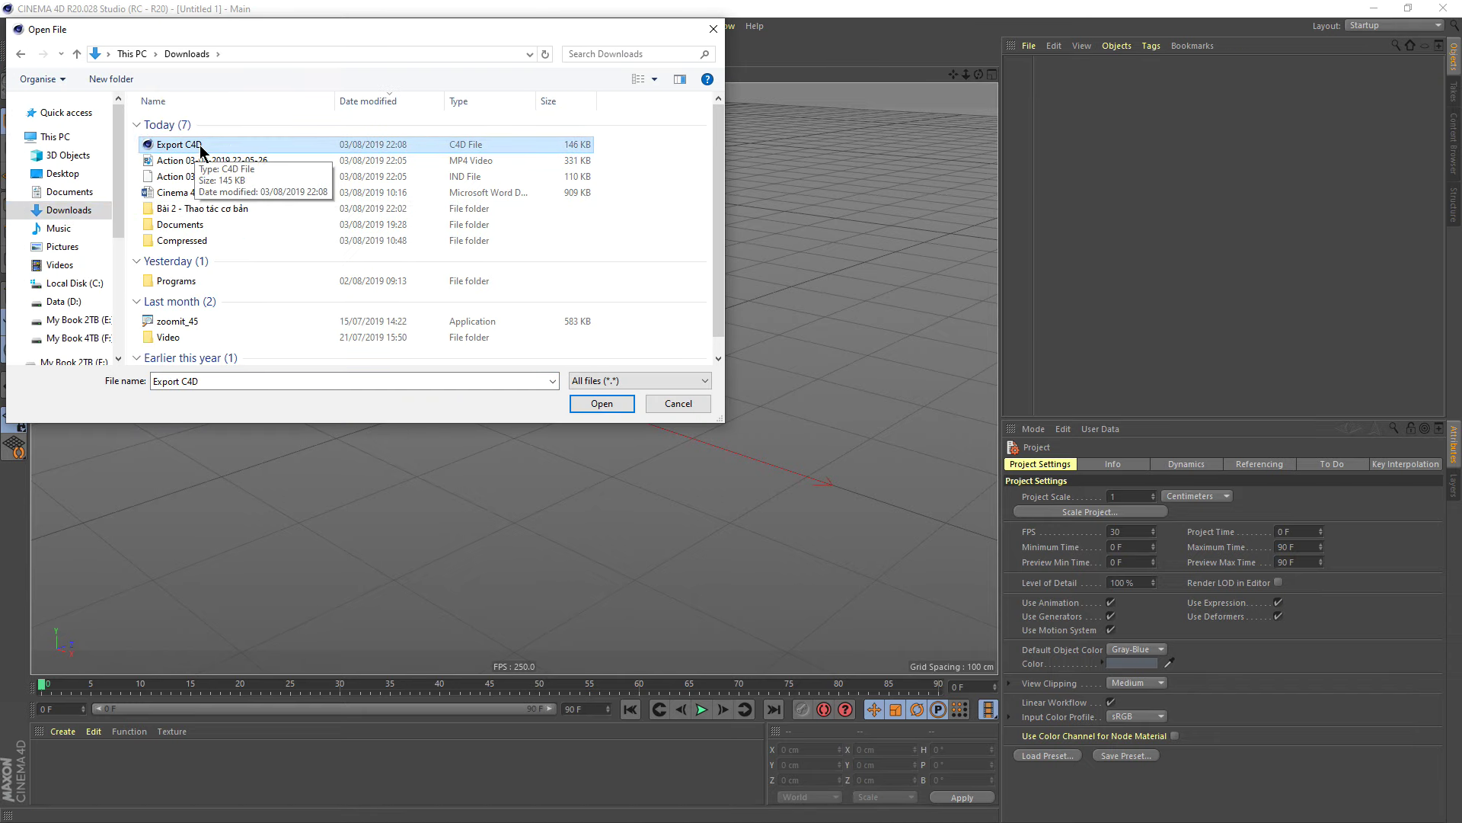
pyautogui.click(603, 403)
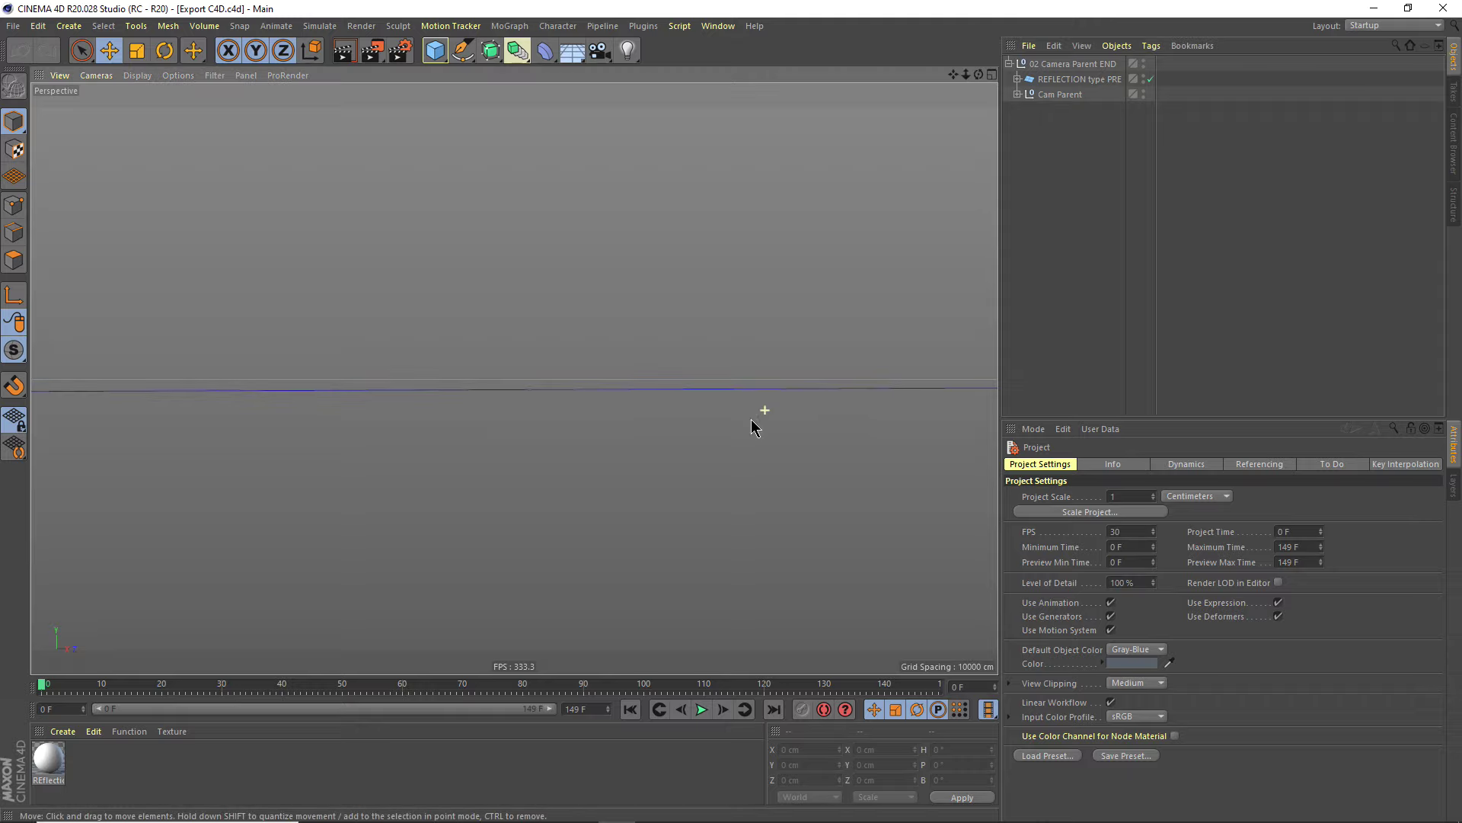
# - Play and pause the camera animation, orbit the viewport, and expand the hierarchy to show Camera 1
pyautogui.scroll(-1, 731, 426)
pyautogui.scroll(-3, 728, 422)
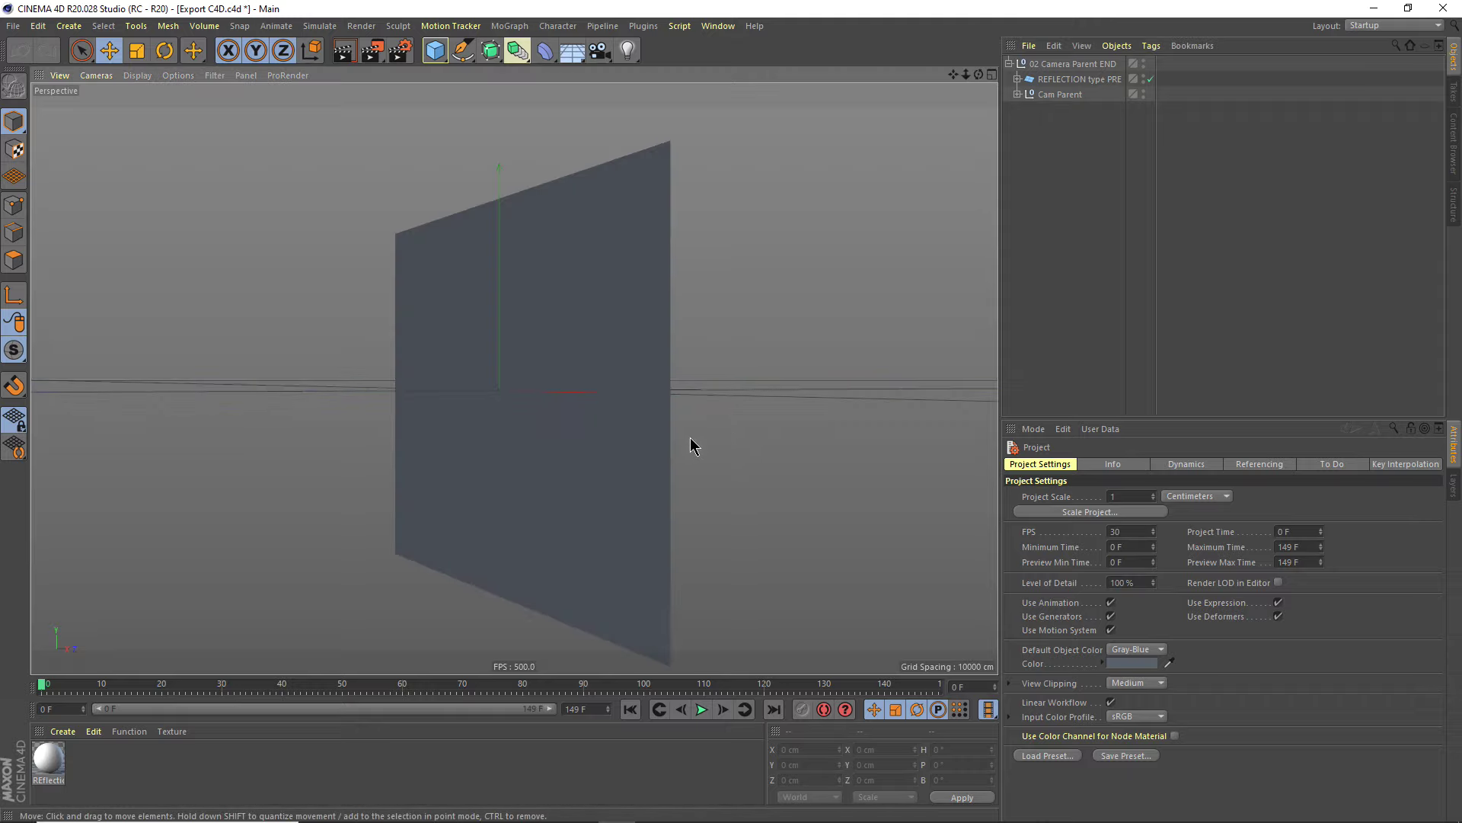
pyautogui.scroll(-1, 690, 437)
pyautogui.click(701, 710)
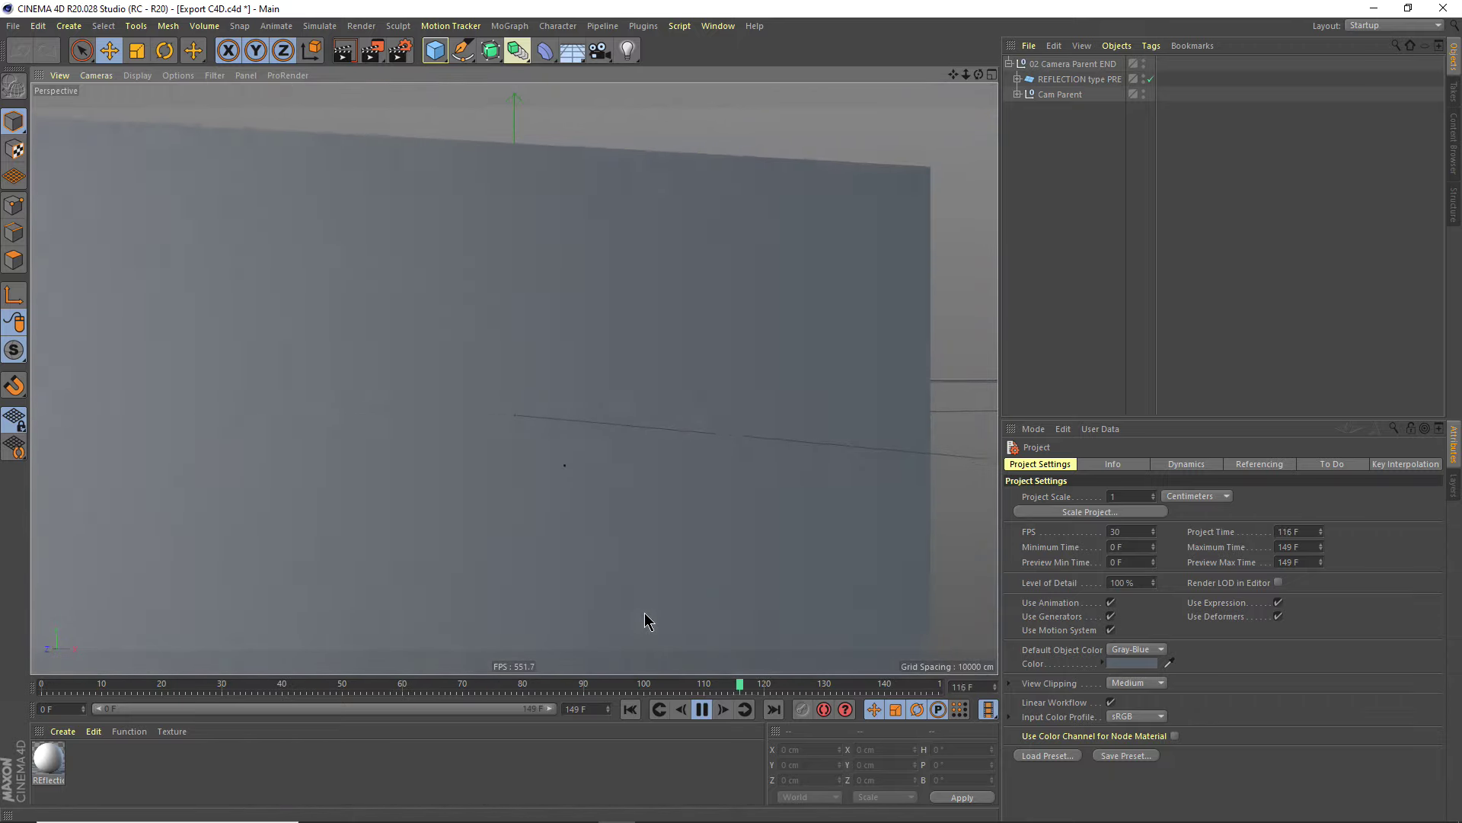
pyautogui.click(703, 712)
pyautogui.moveTo(621, 521)
pyautogui.keyDown('alt'); pyautogui.mouseDown()
pyautogui.moveTo(637, 582)
pyautogui.moveTo(608, 436)
pyautogui.mouseUp(); pyautogui.keyUp('alt')
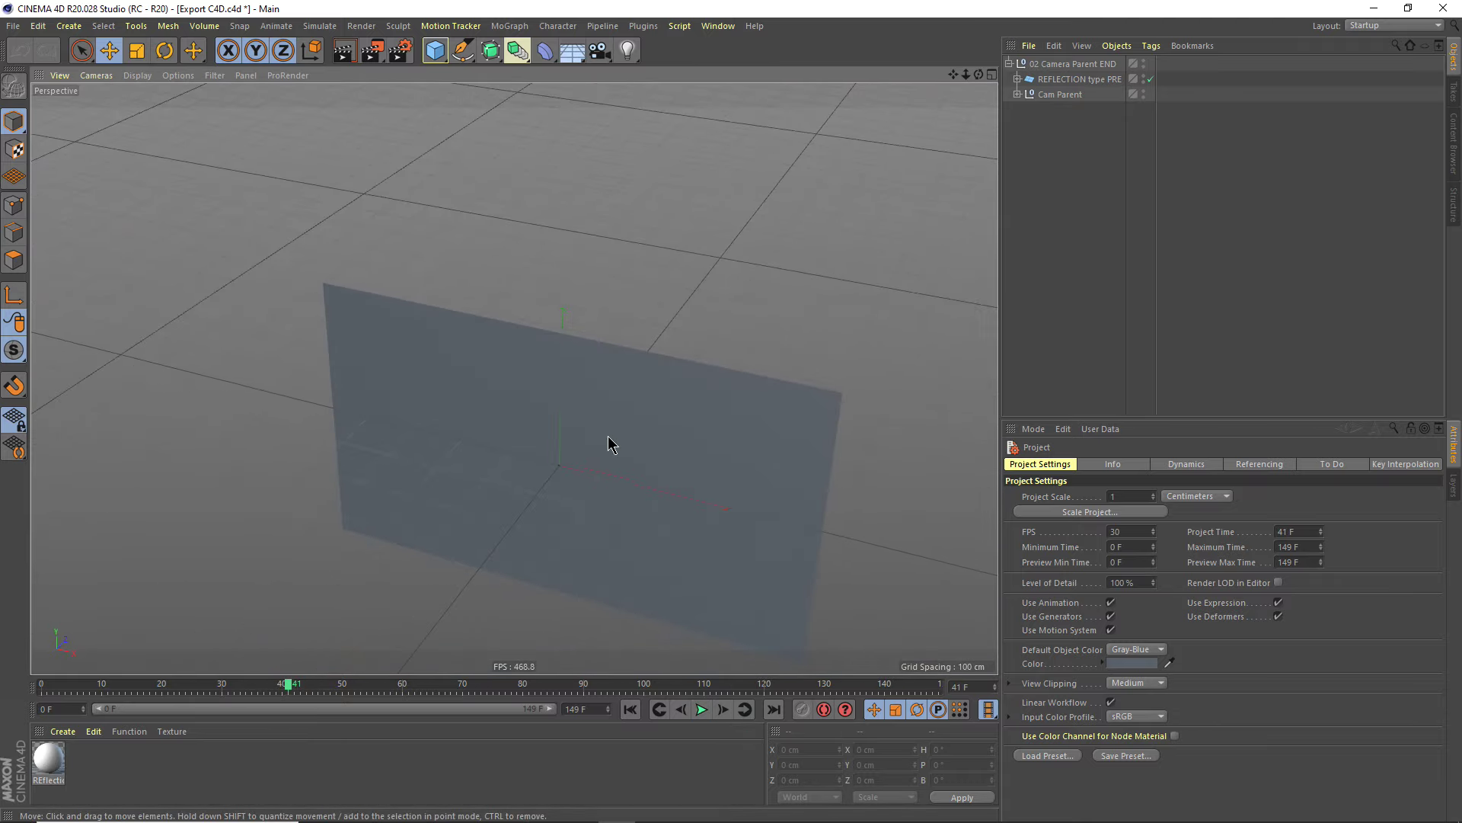
pyautogui.click(700, 710)
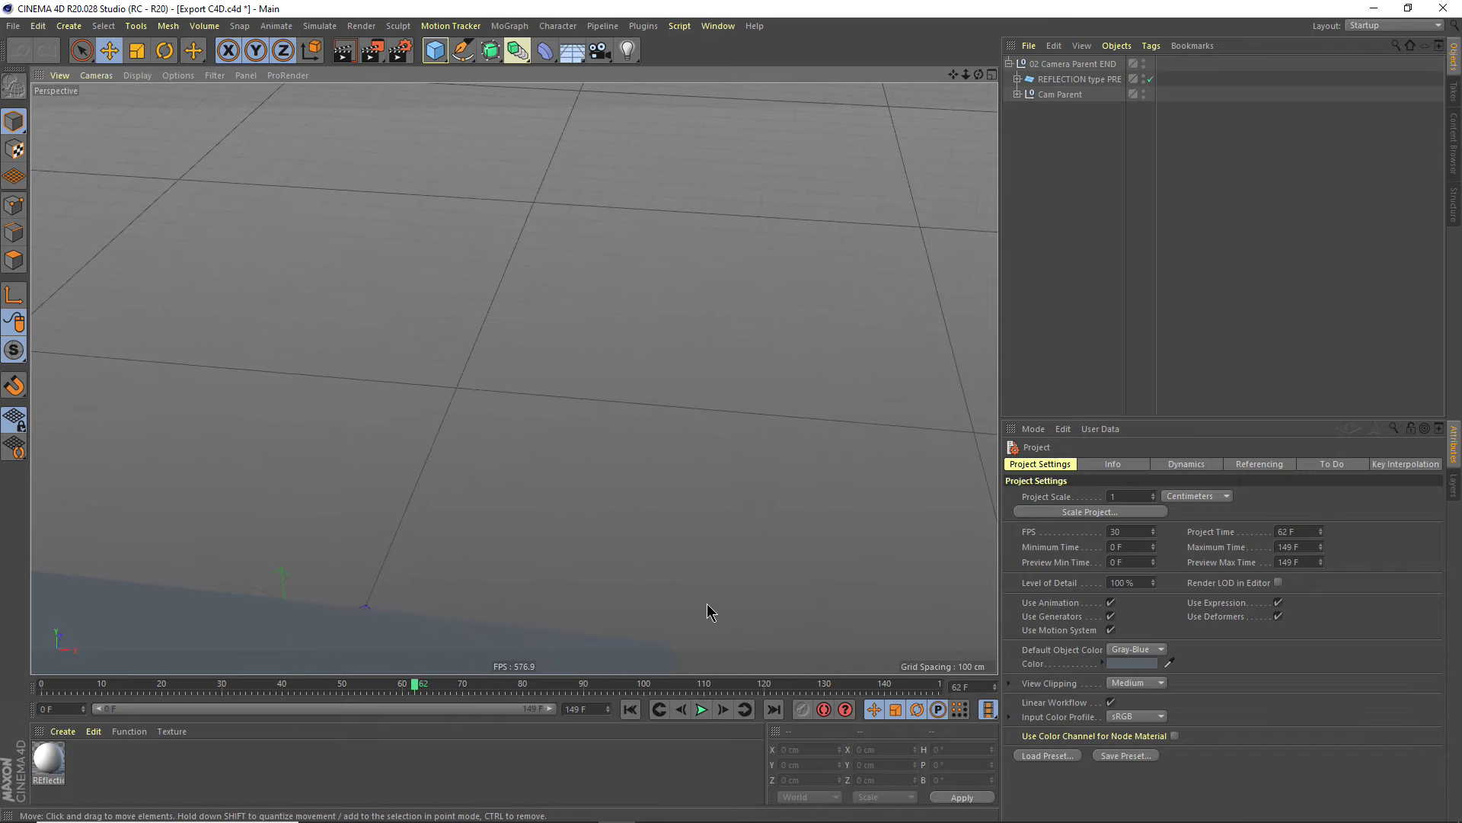
pyautogui.click(990, 335)
pyautogui.keyDown('alt'); pyautogui.moveTo(617, 562); pyautogui.dragTo(646, 379); pyautogui.keyUp('alt')
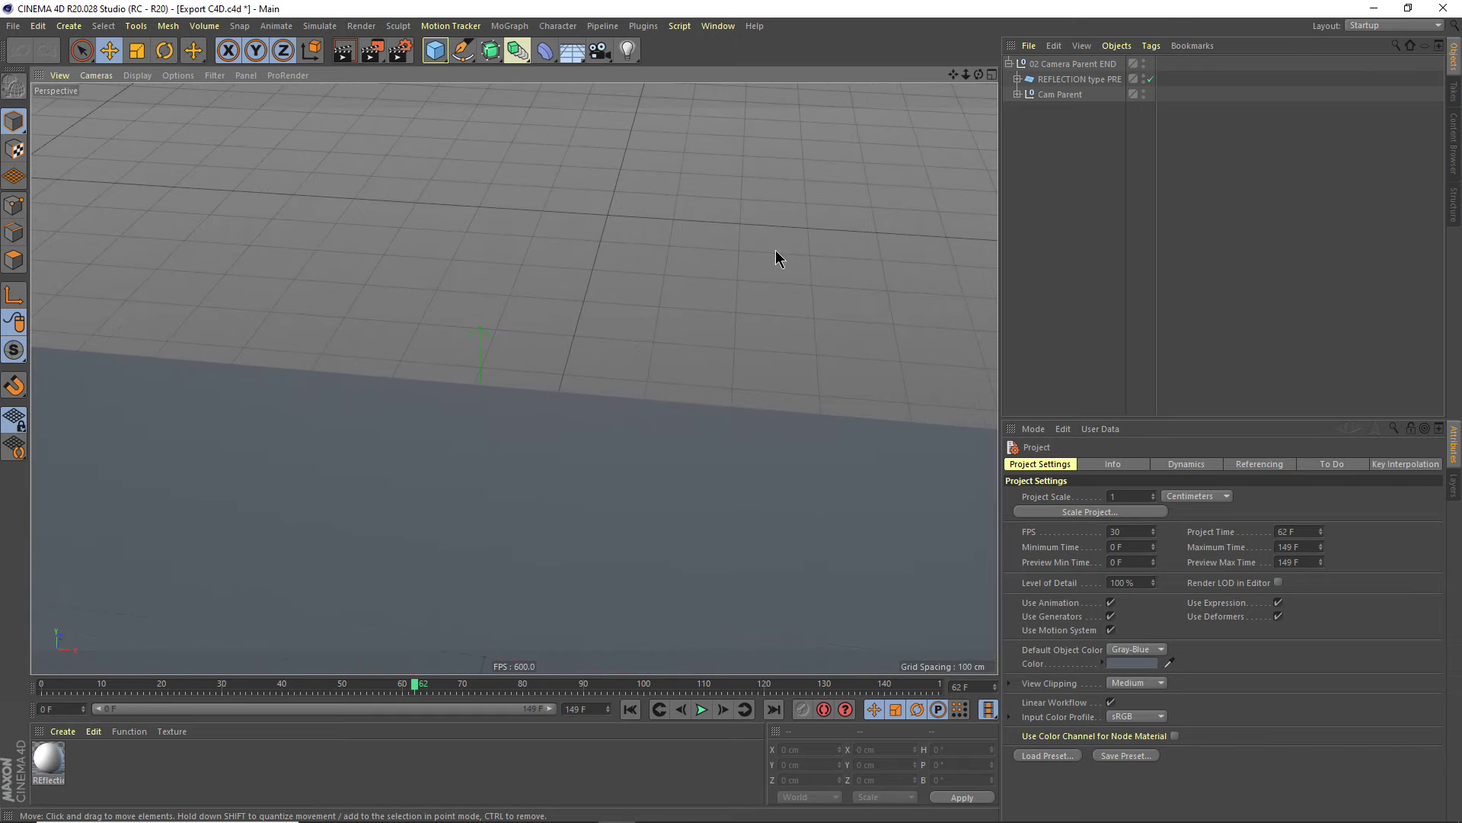
pyautogui.click(1018, 94)
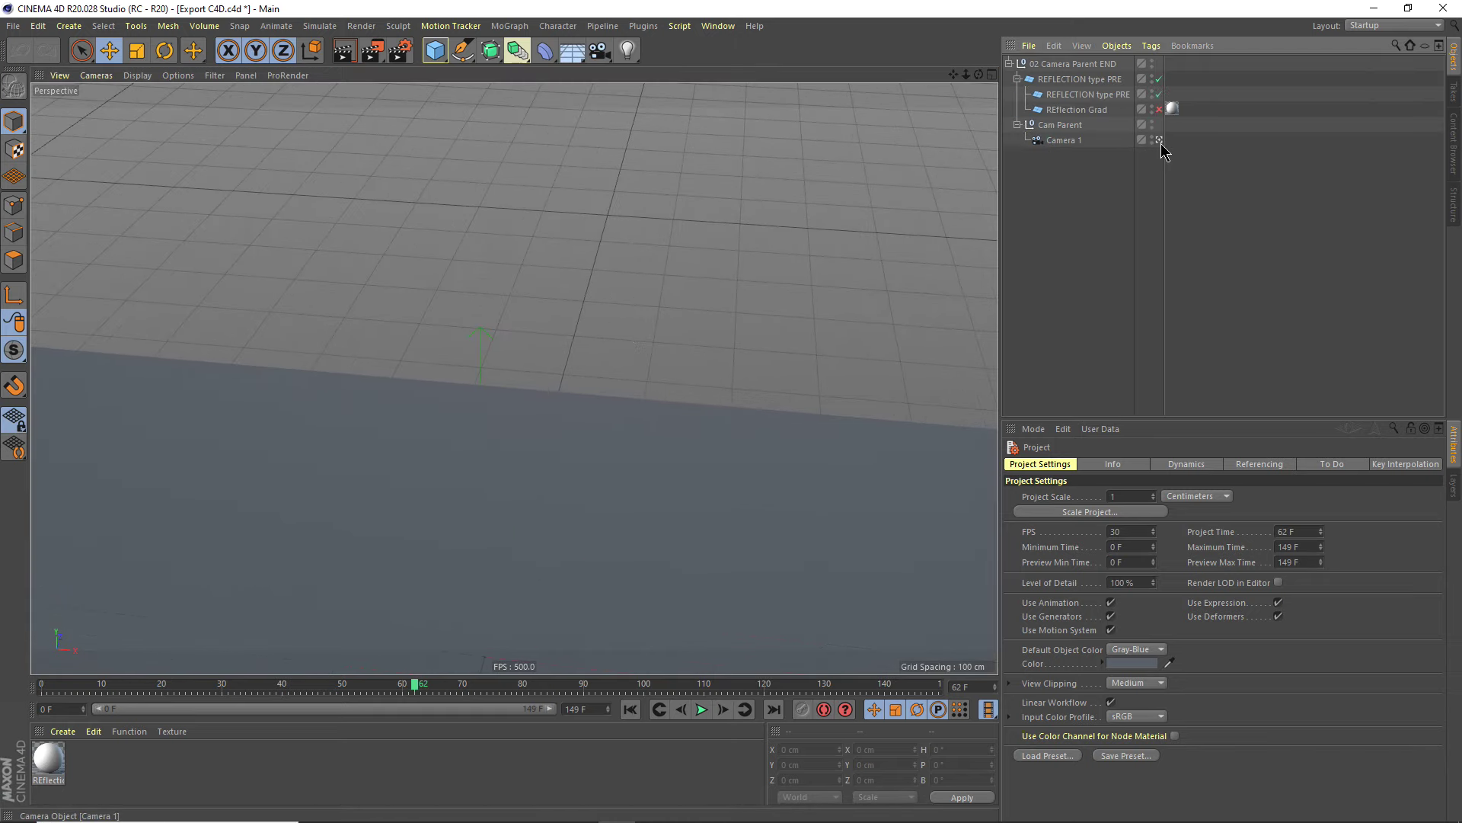
# - Close the current project and reopen Export C4D.c4d
pyautogui.click(13, 26)
pyautogui.click(38, 130)
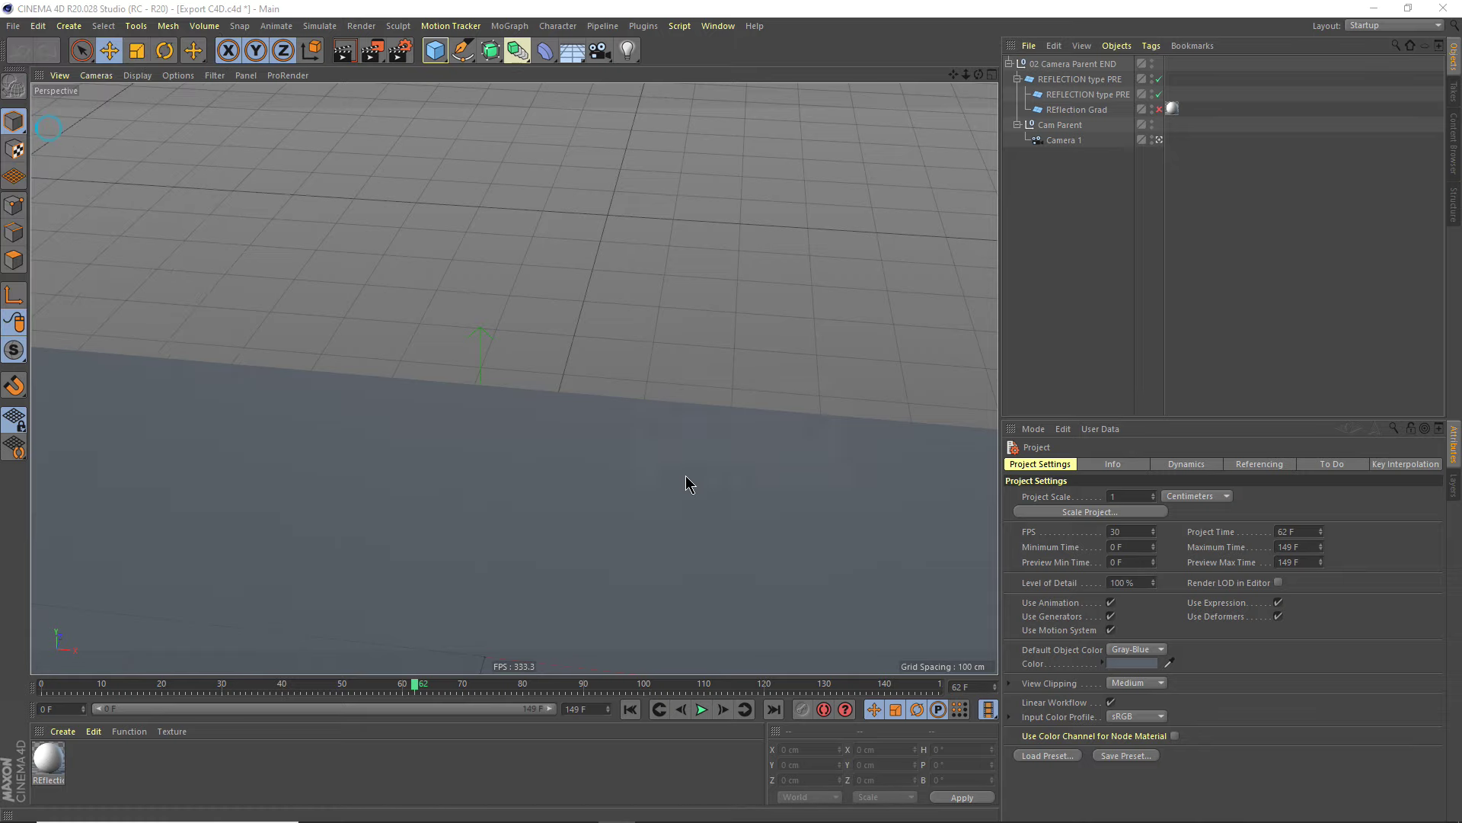
pyautogui.click(749, 480)
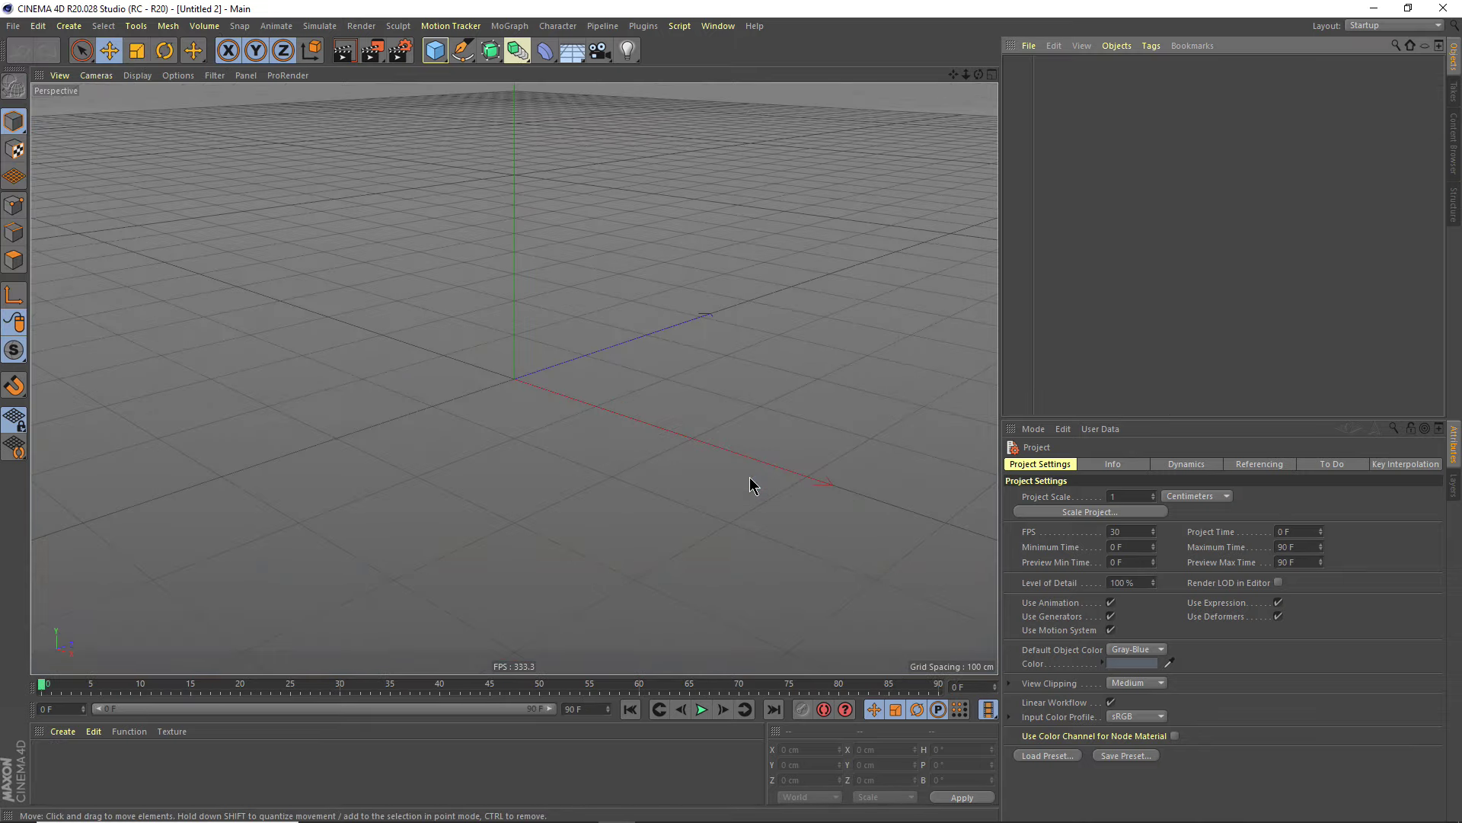
pyautogui.click(13, 26)
pyautogui.click(34, 56)
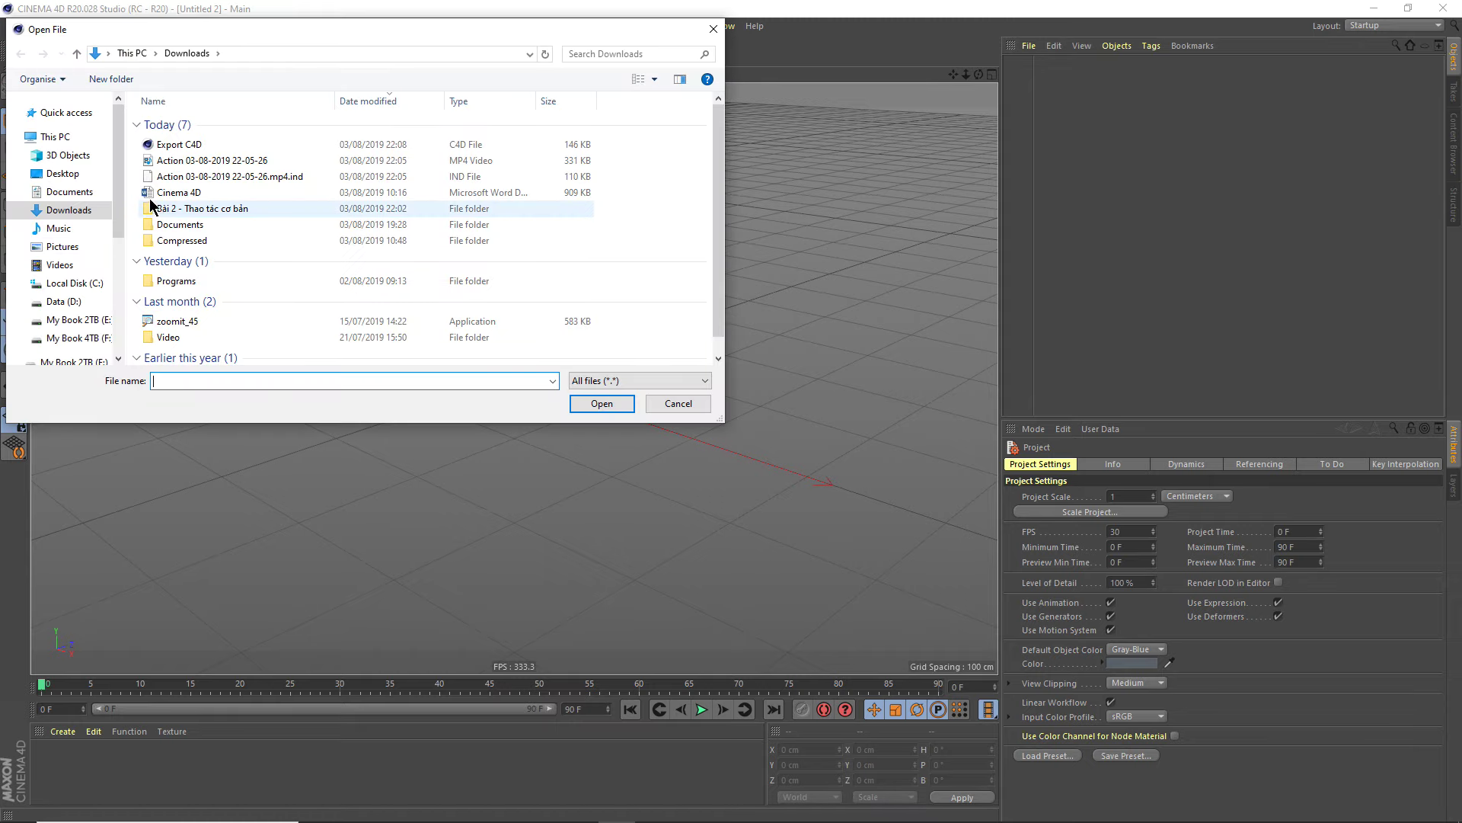
pyautogui.click(183, 146)
pyautogui.click(594, 404)
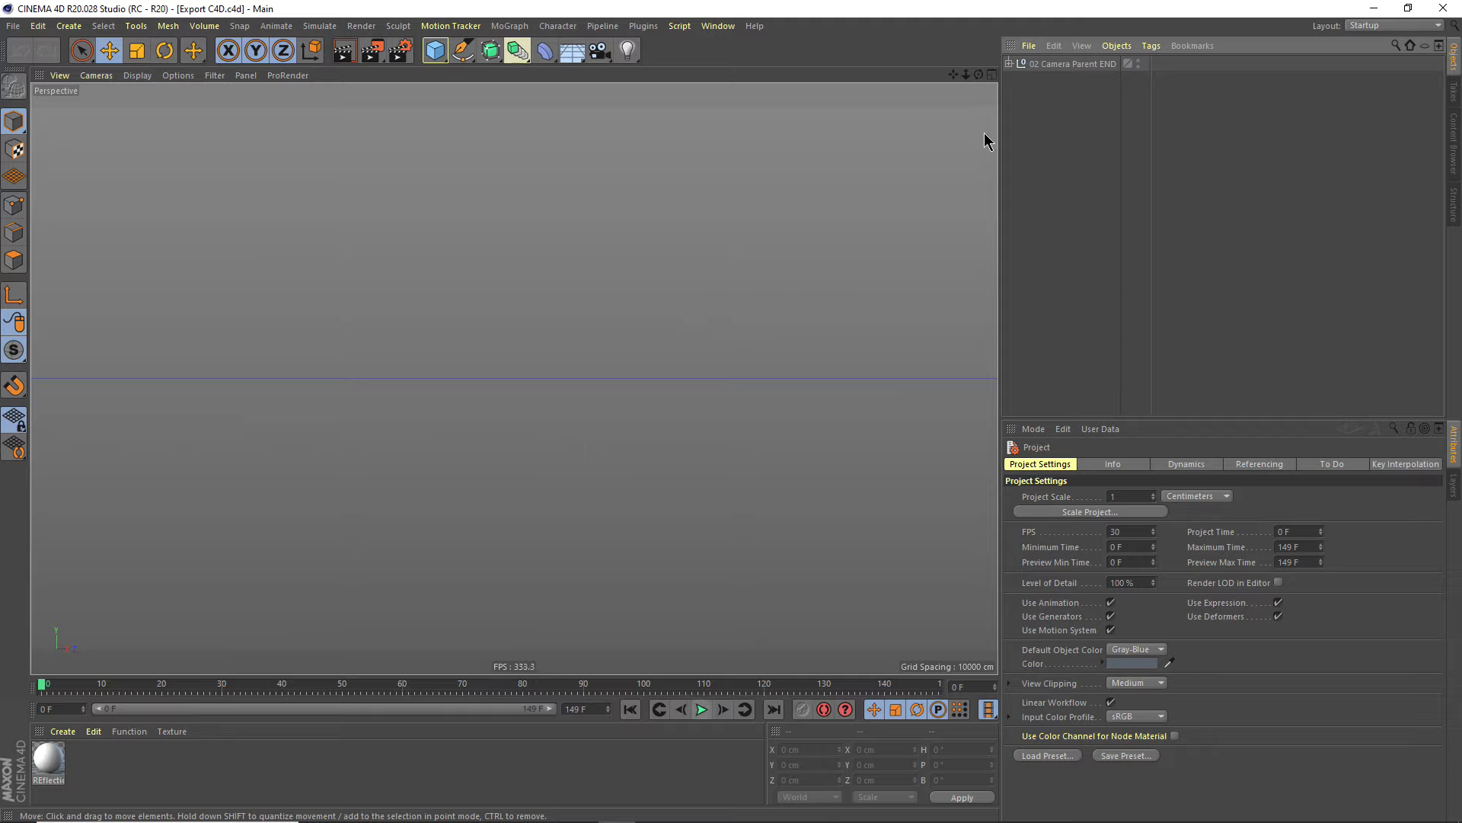
# - Expand 02 Camera Parent END, leave Camera 1's view, and play then stop the animation
pyautogui.click(1009, 63)
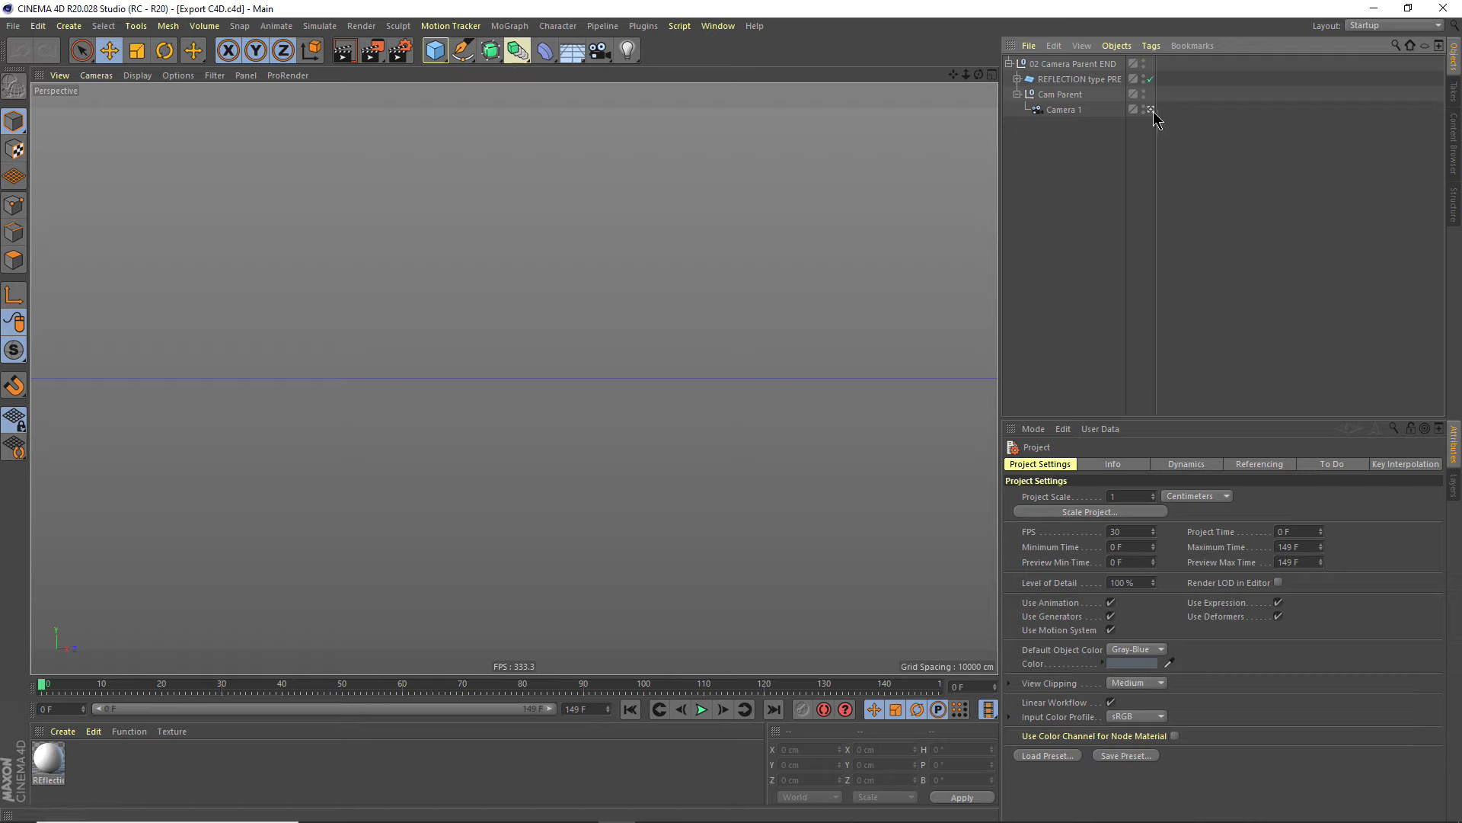
pyautogui.click(1150, 109)
pyautogui.scroll(-2, 617, 401)
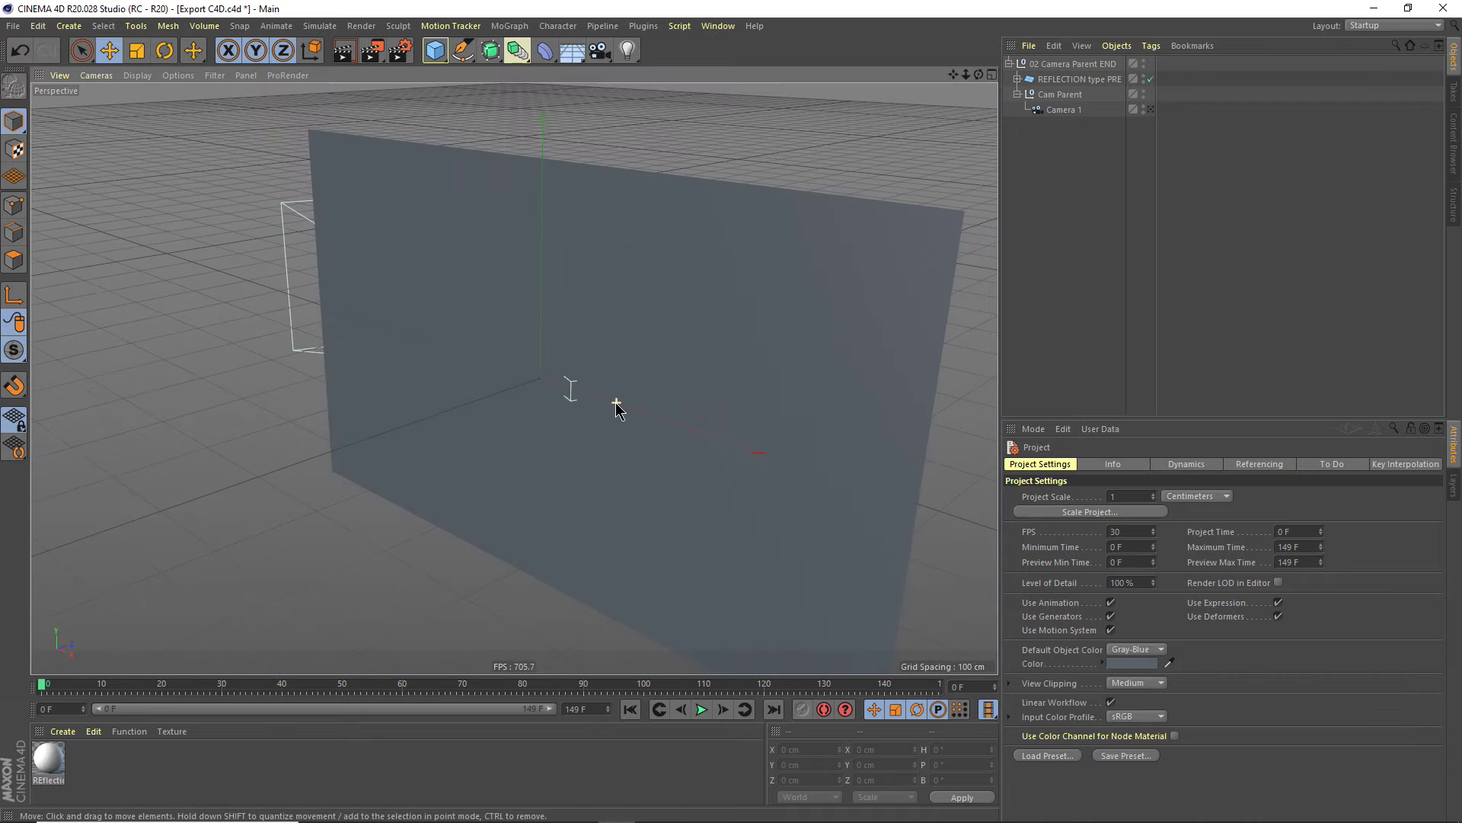
pyautogui.scroll(-1, 625, 424)
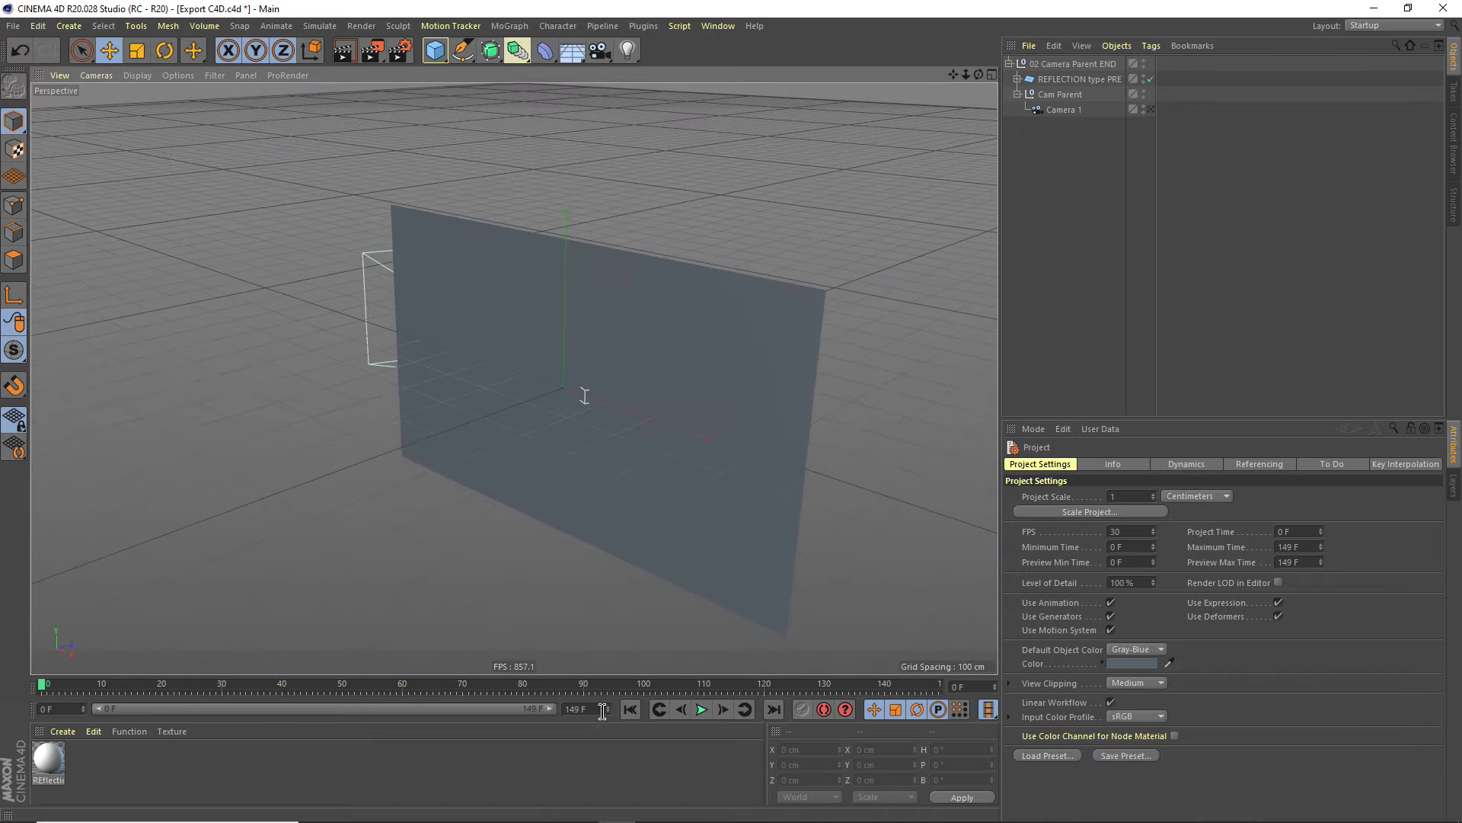
pyautogui.click(701, 712)
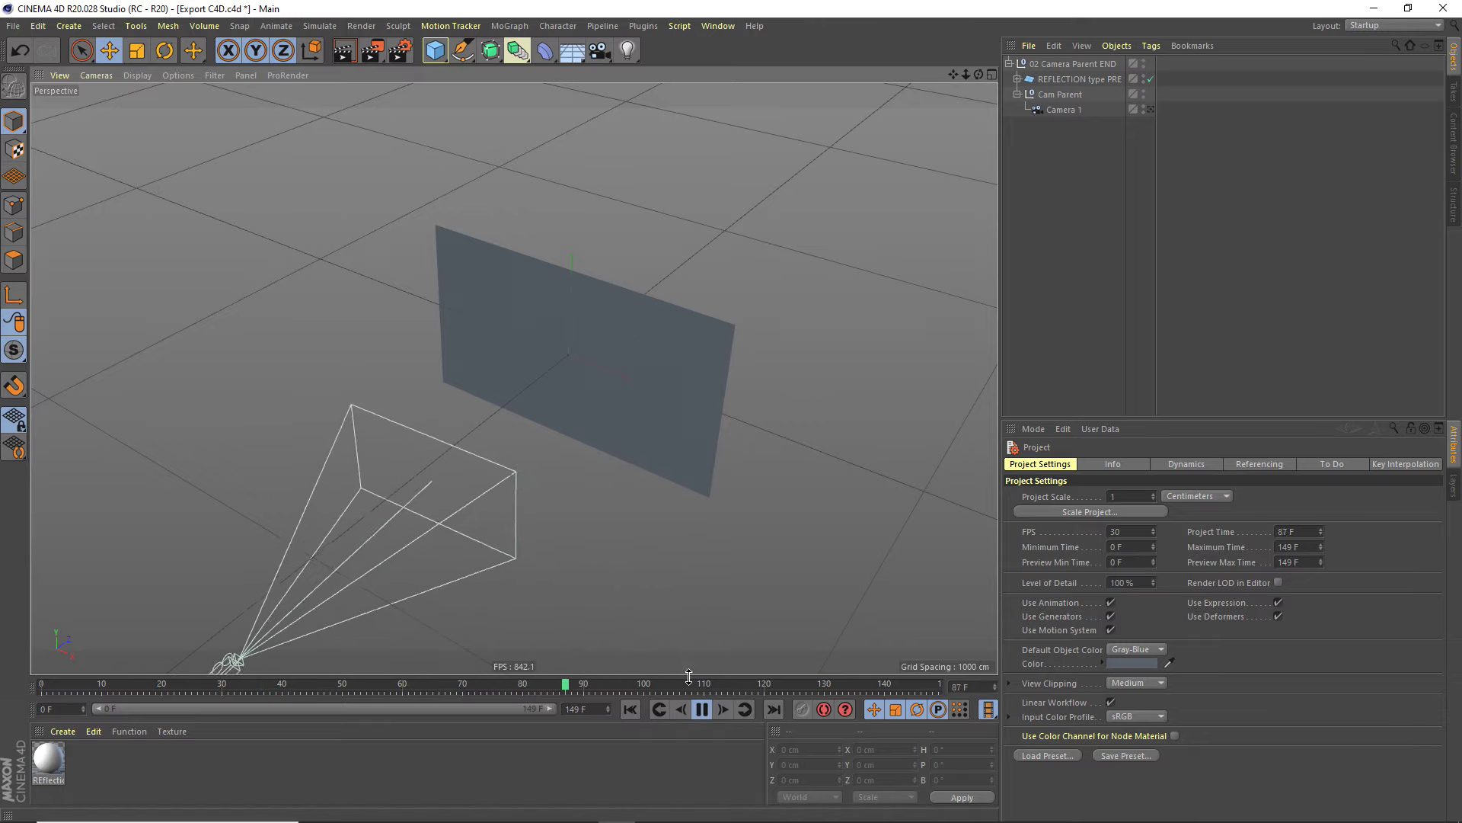
pyautogui.click(702, 712)
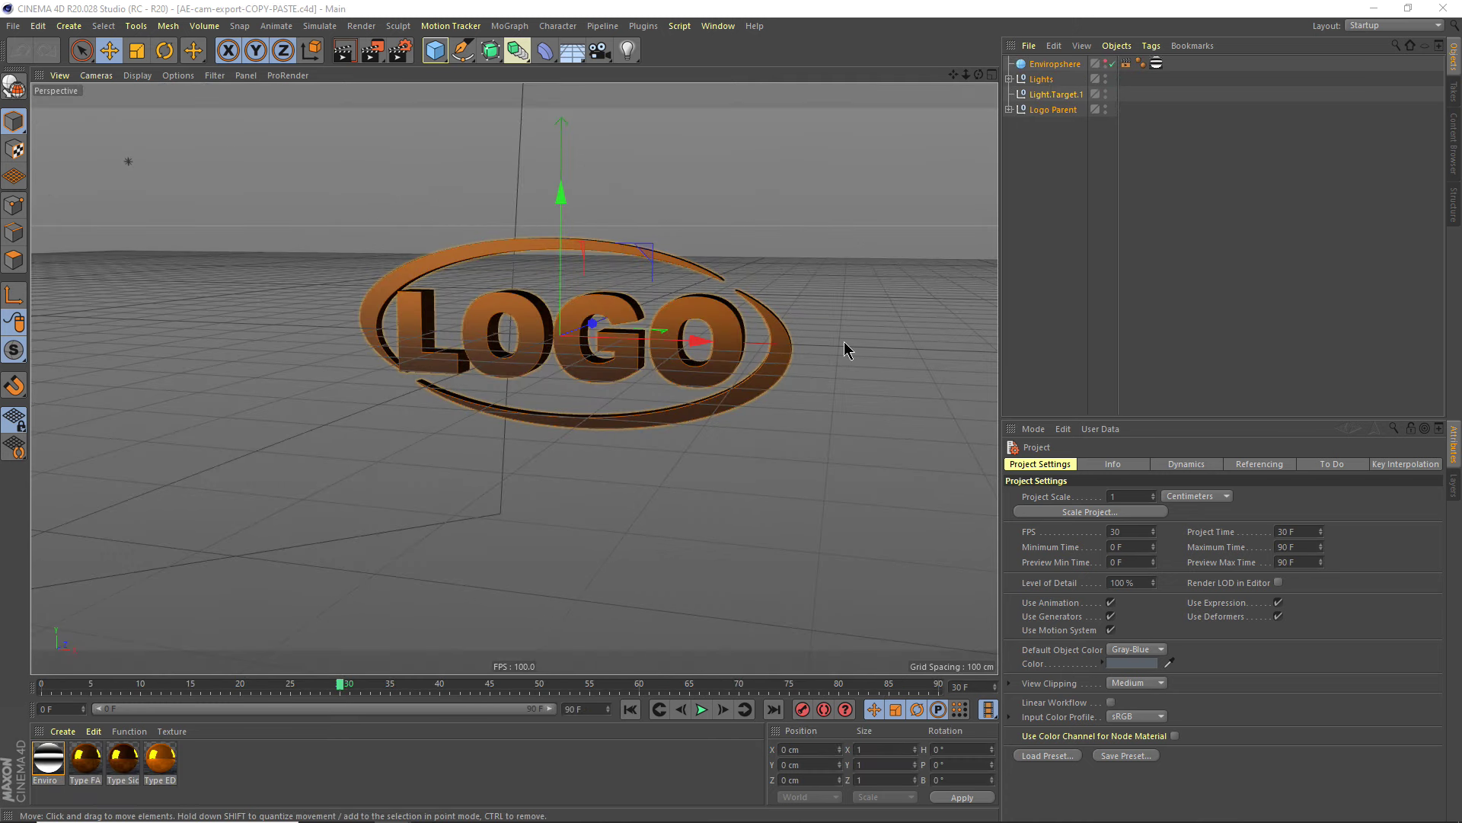
# - Paste the Envirosphere, Lights, Light.Target.1 and Logo Parent into the Export C4D scene
pyautogui.click(1061, 155)
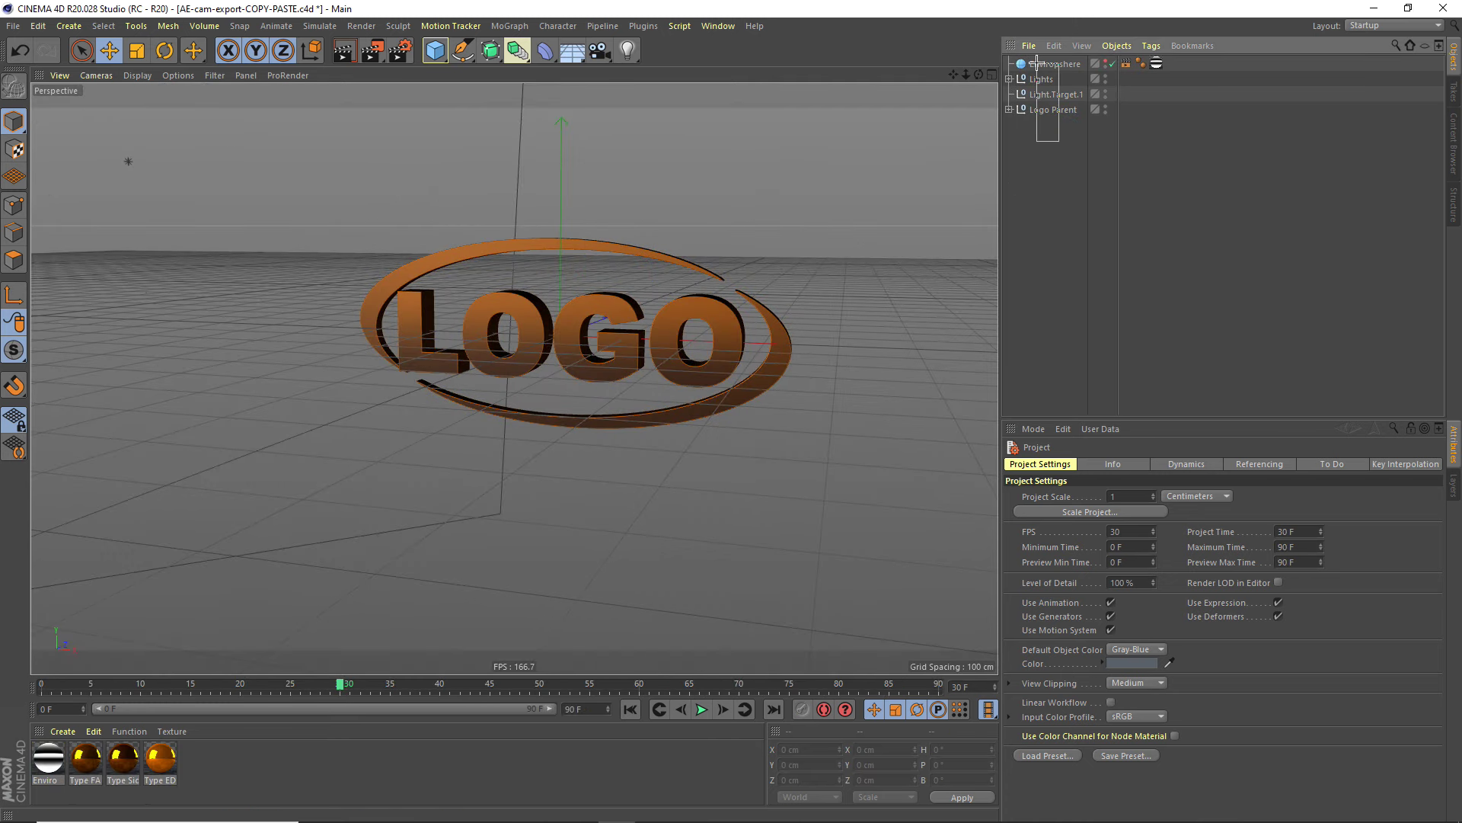
pyautogui.moveTo(1038, 61); pyautogui.dragTo(1037, 60)
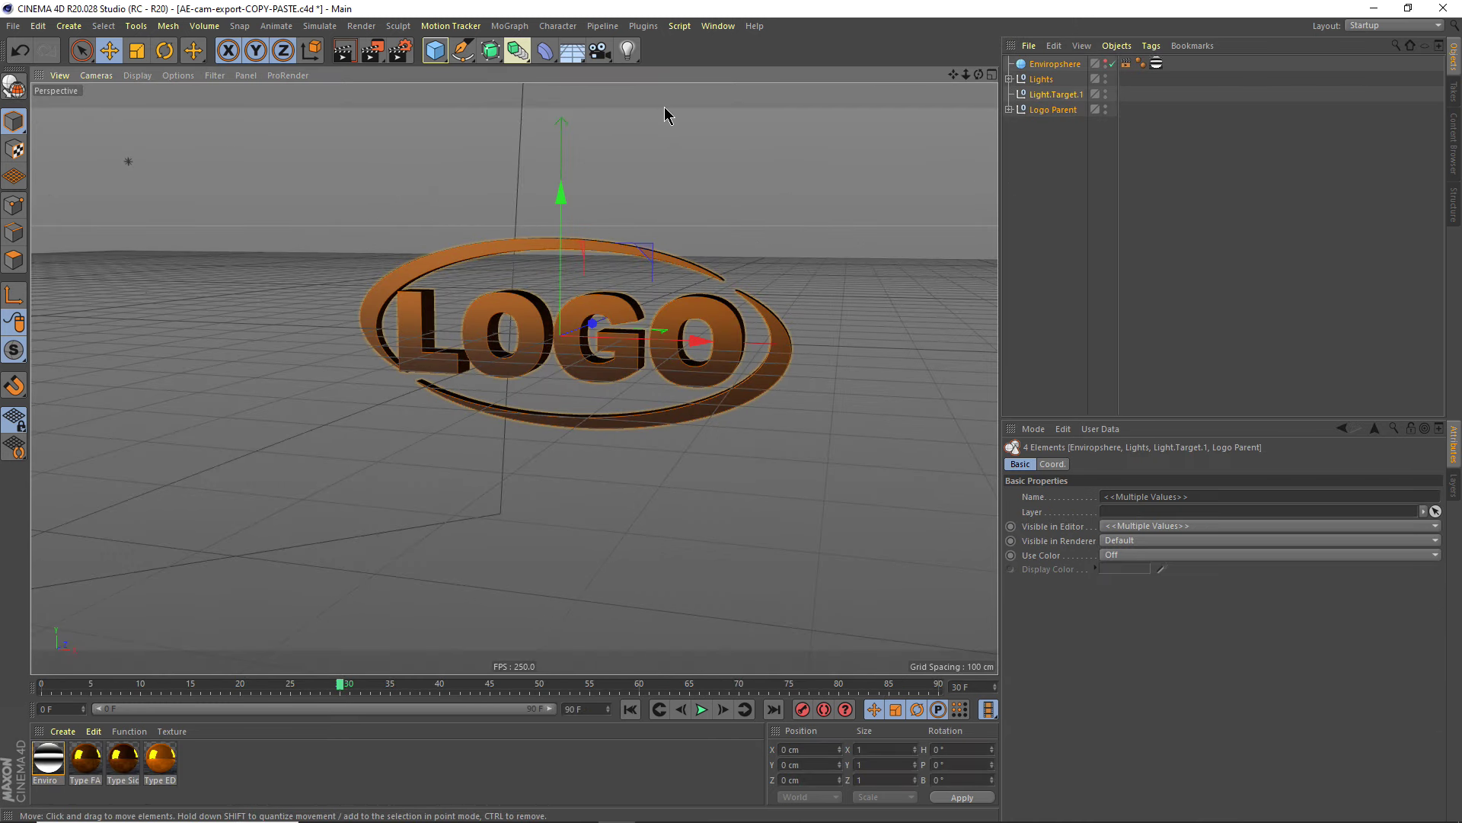
pyautogui.click(715, 27)
pyautogui.click(766, 431)
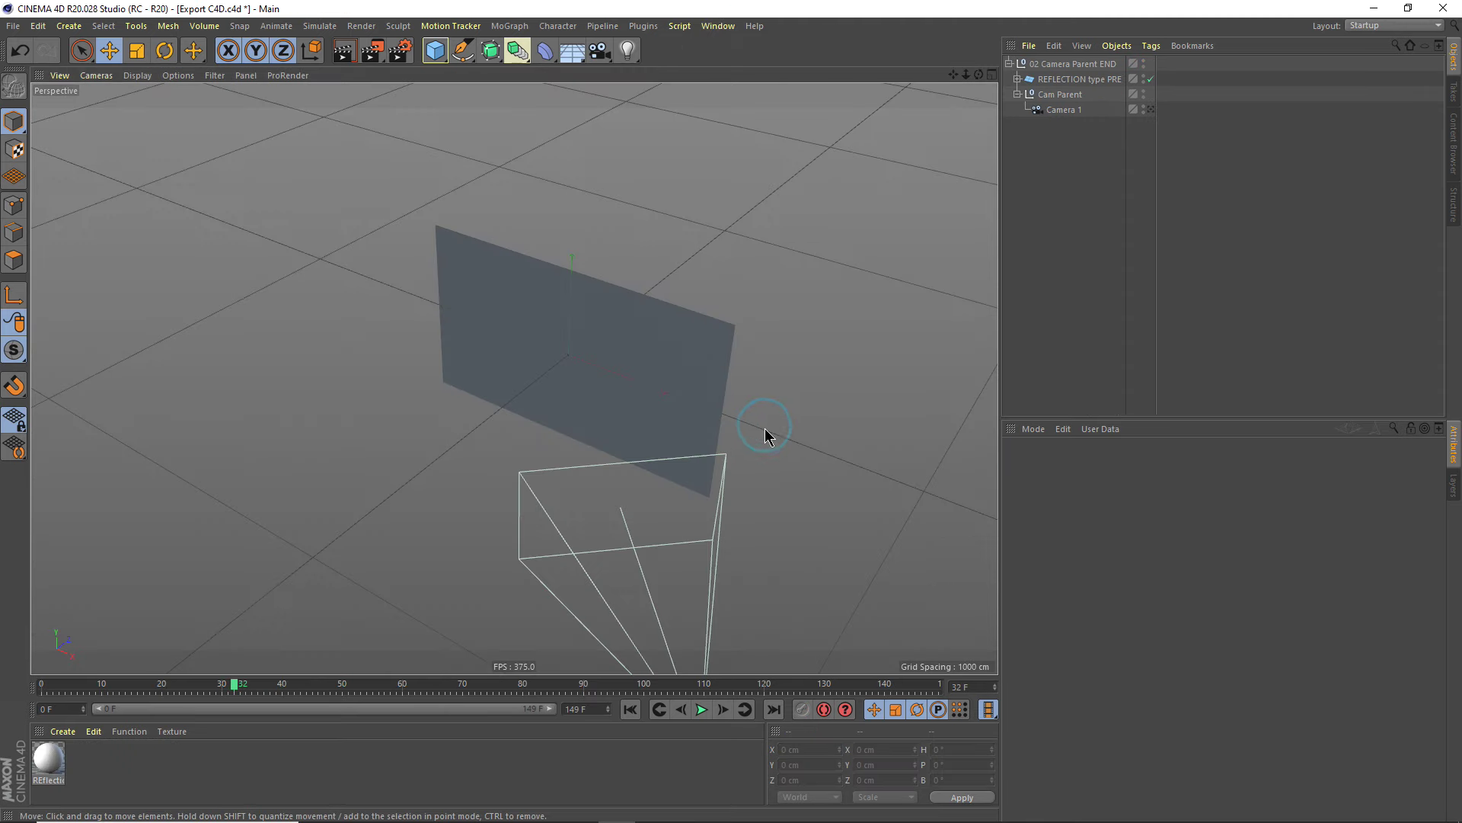
pyautogui.click(1067, 166)
pyautogui.hotkey('ctrl', 'v')
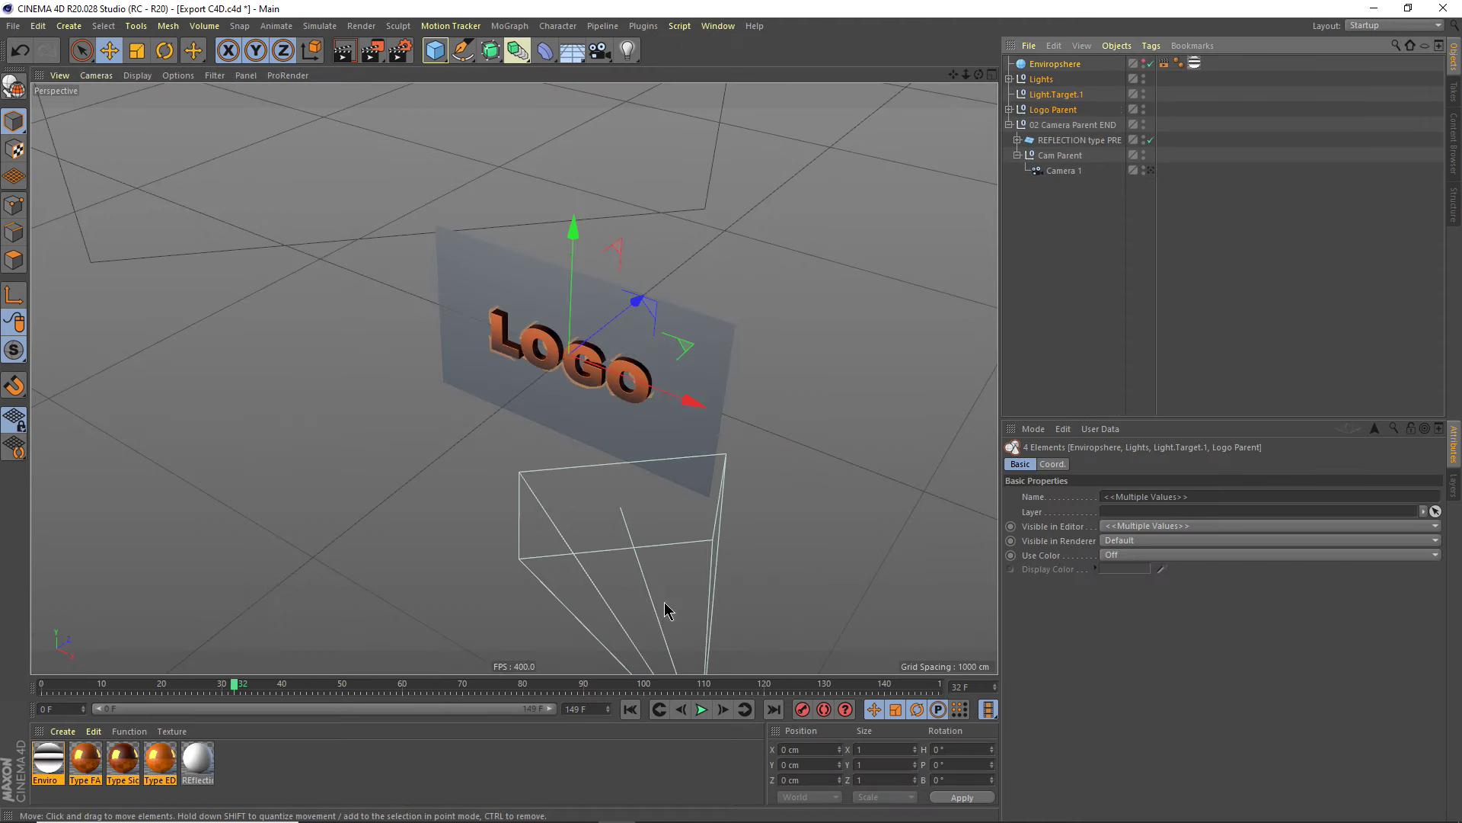
# - View through Camera 1, play its animation from the start, and test-render a frame
pyautogui.click(1151, 171)
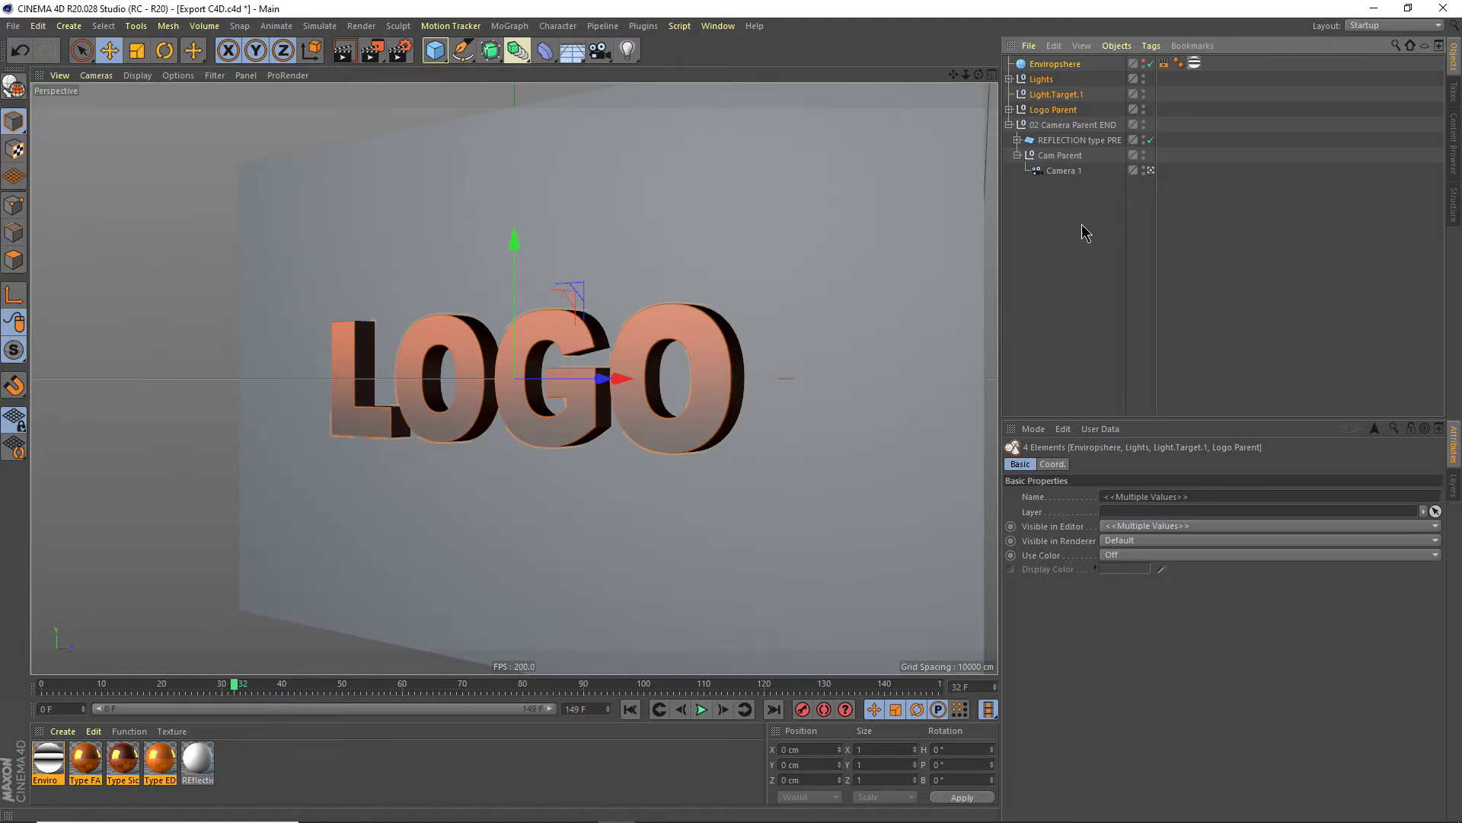
pyautogui.click(629, 709)
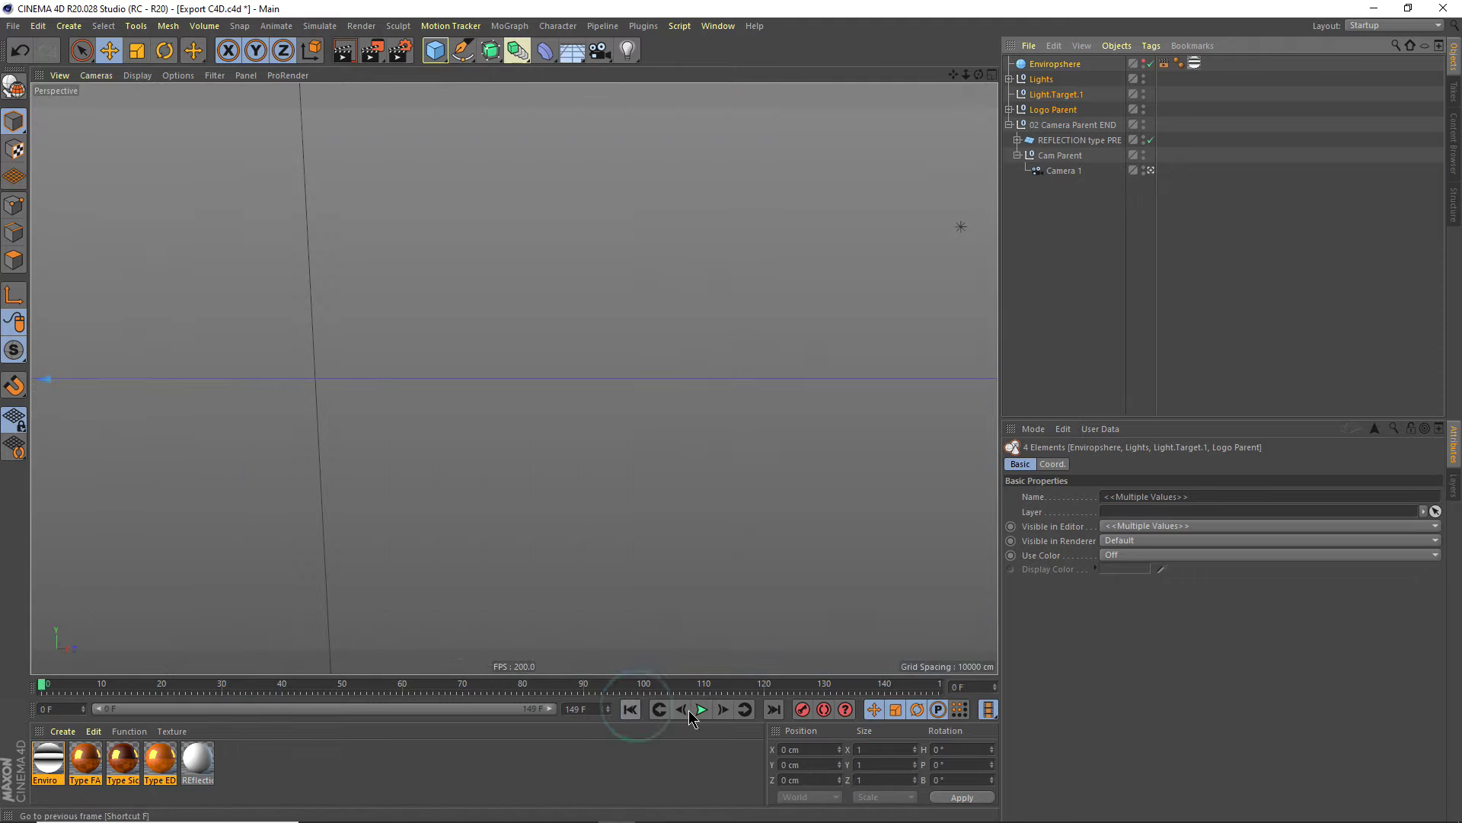
pyautogui.click(701, 709)
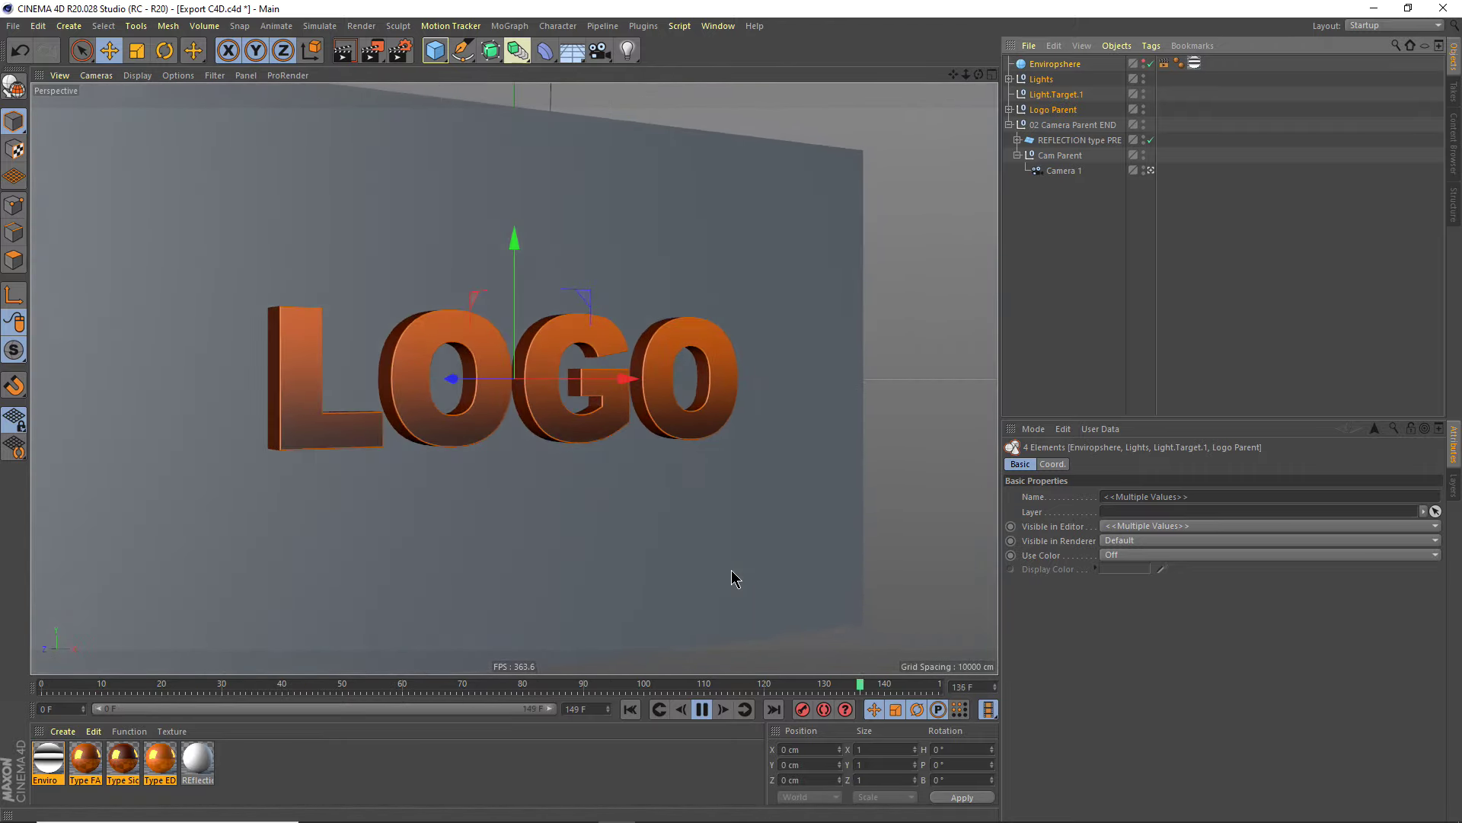
pyautogui.hotkey('ctrl', 'r')
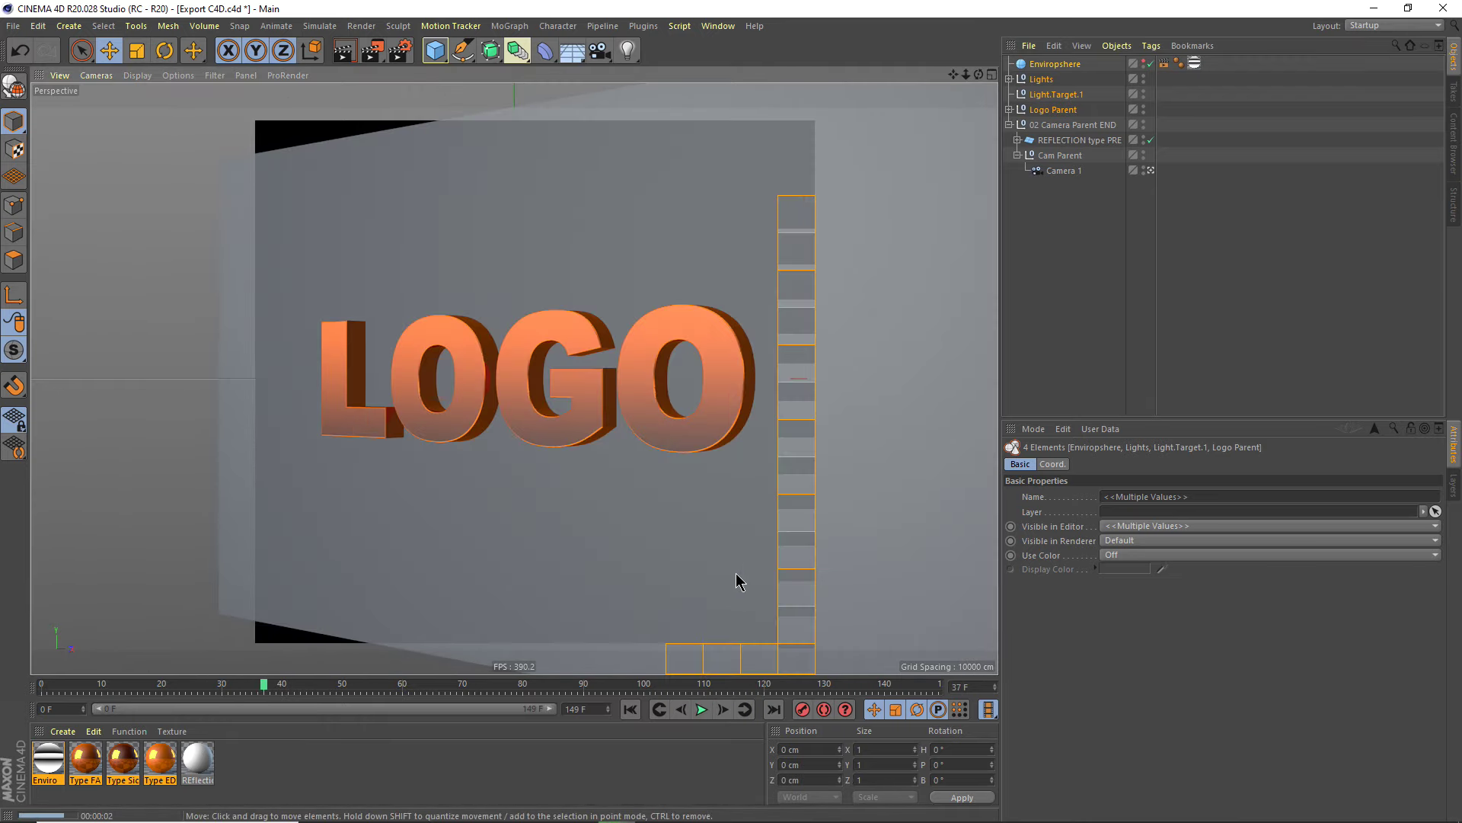
pyautogui.click(703, 716)
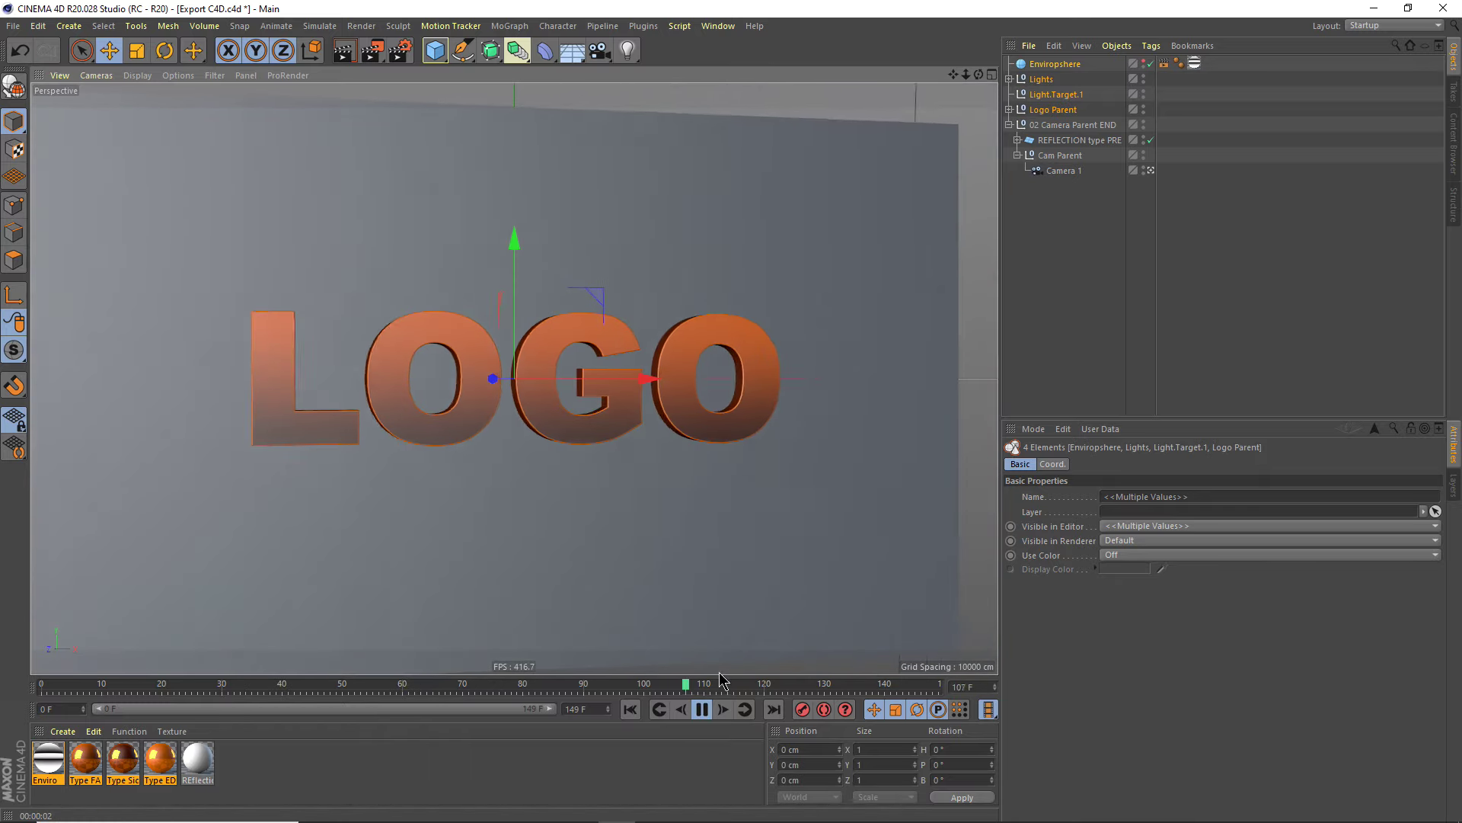
pyautogui.press('F8')
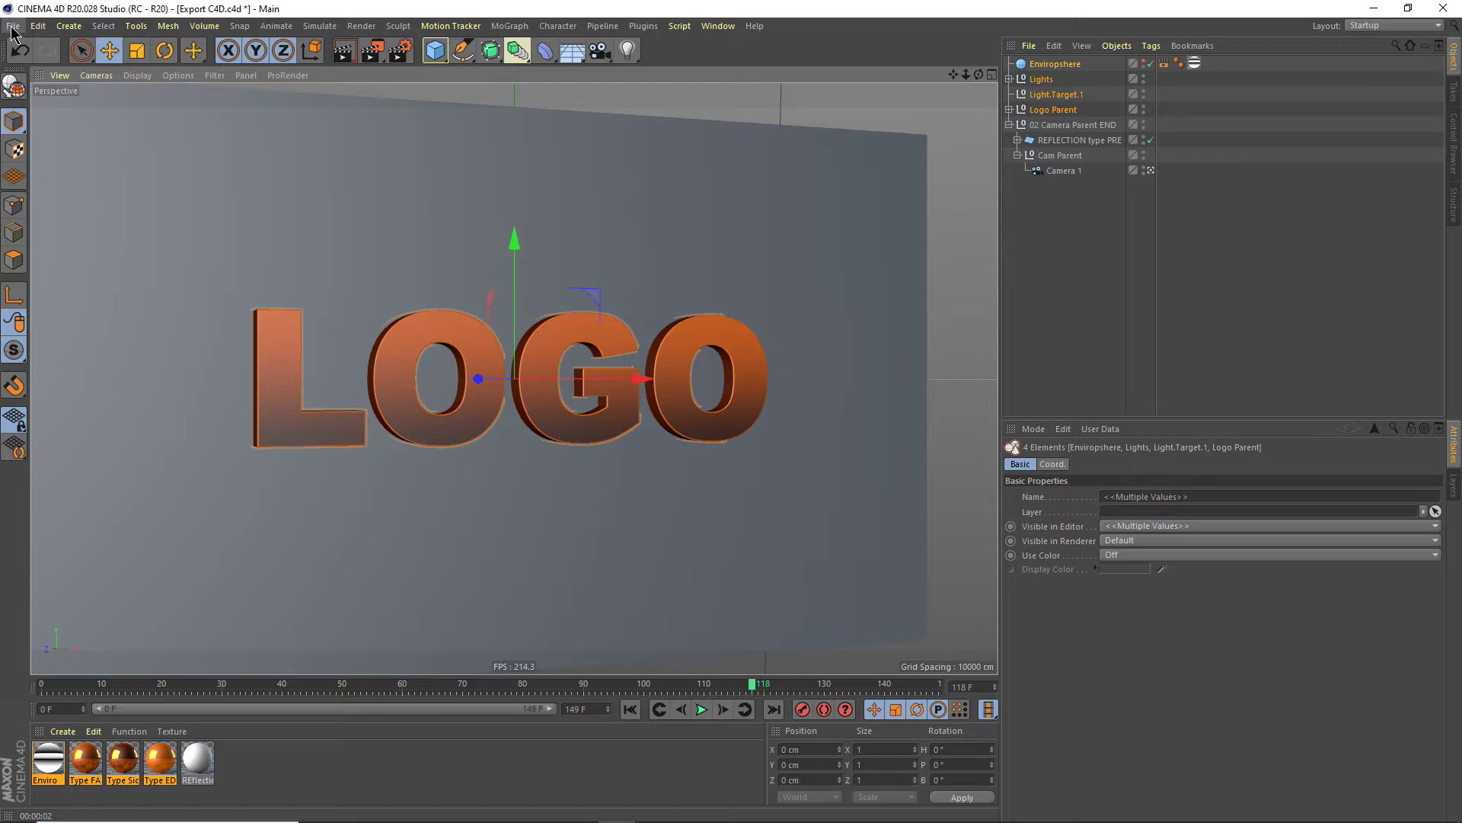
pyautogui.click(401, 60)
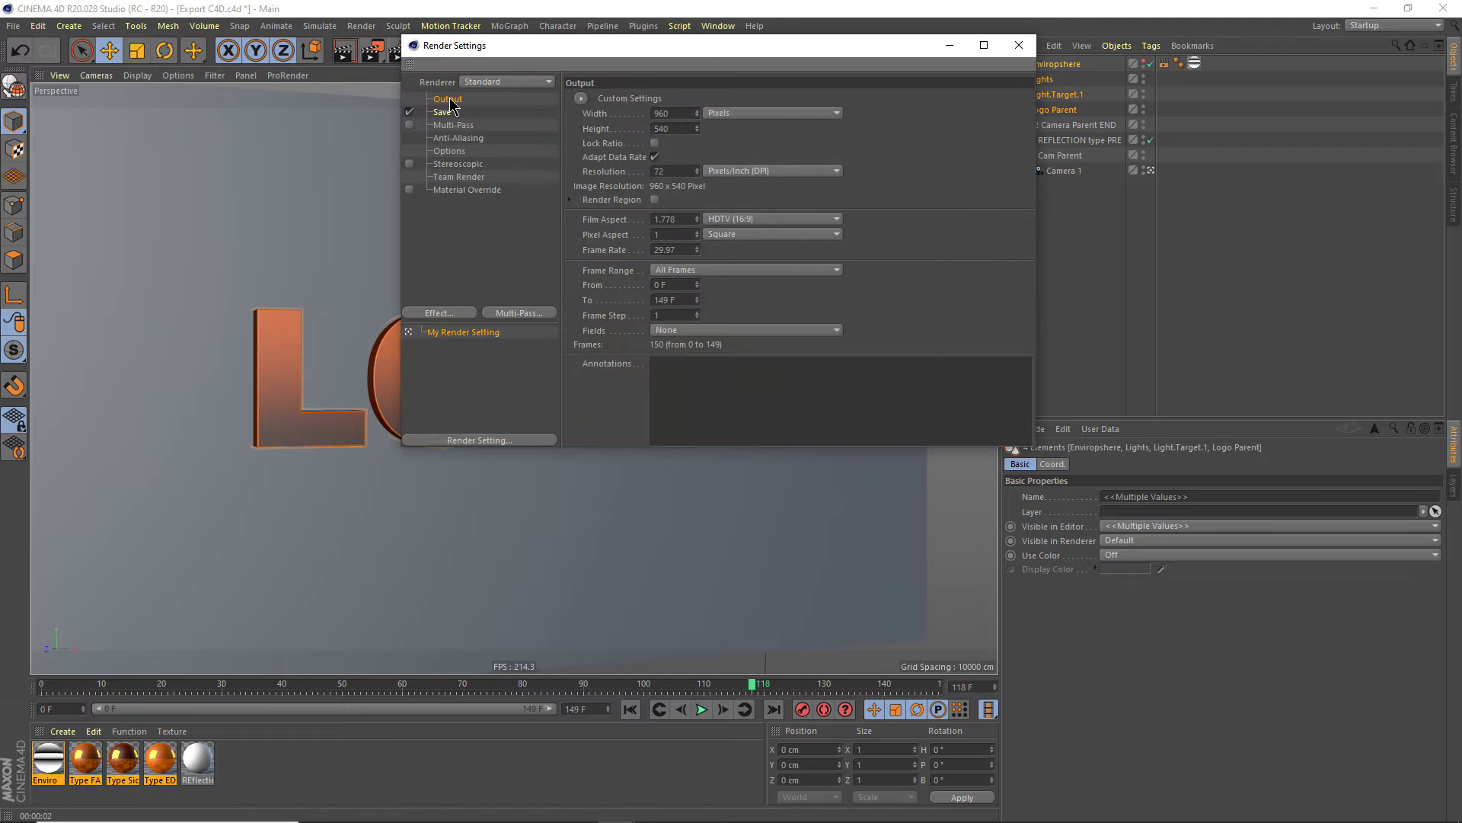
pyautogui.click(444, 112)
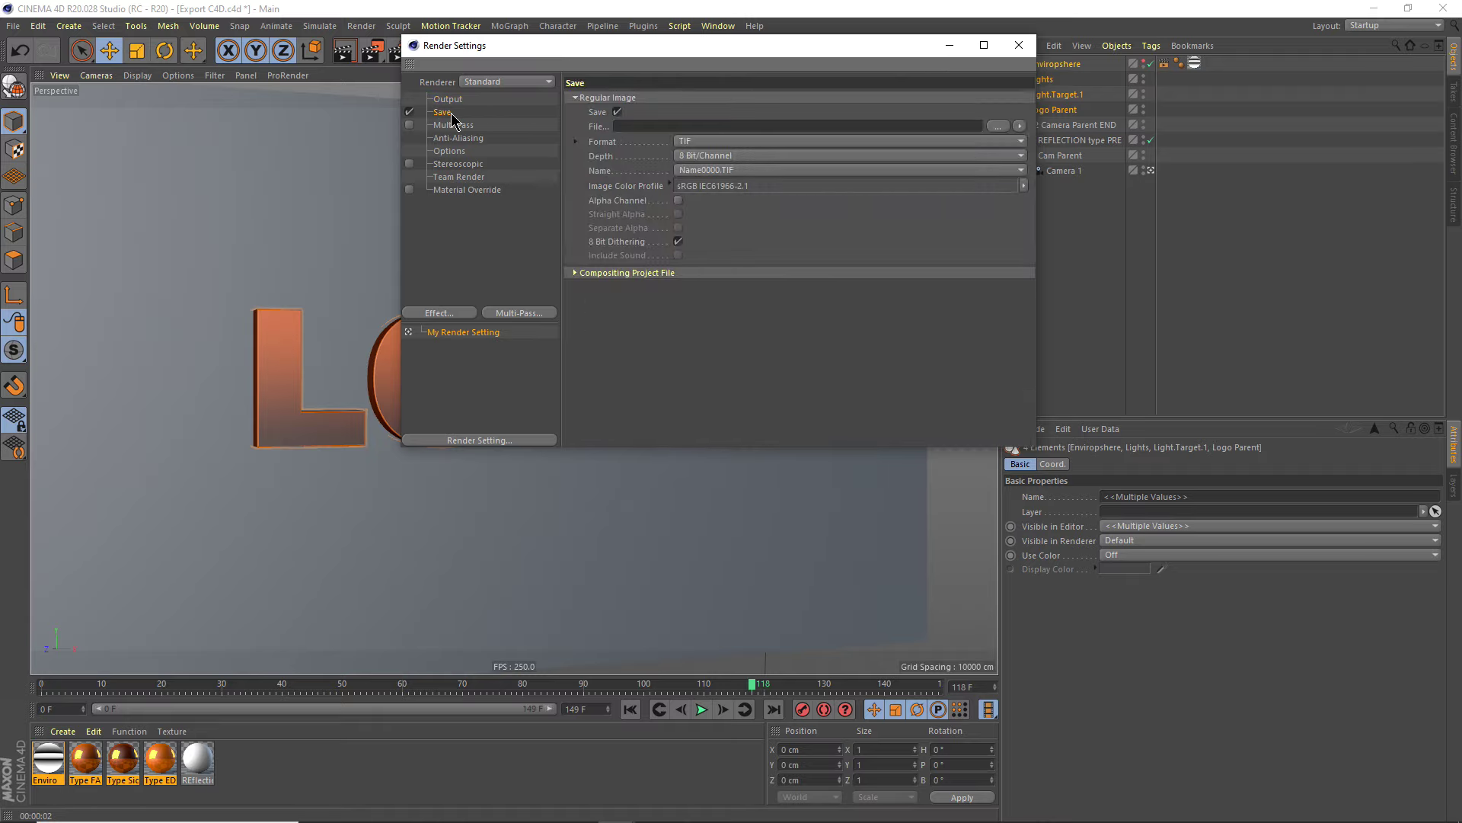
pyautogui.click(578, 272)
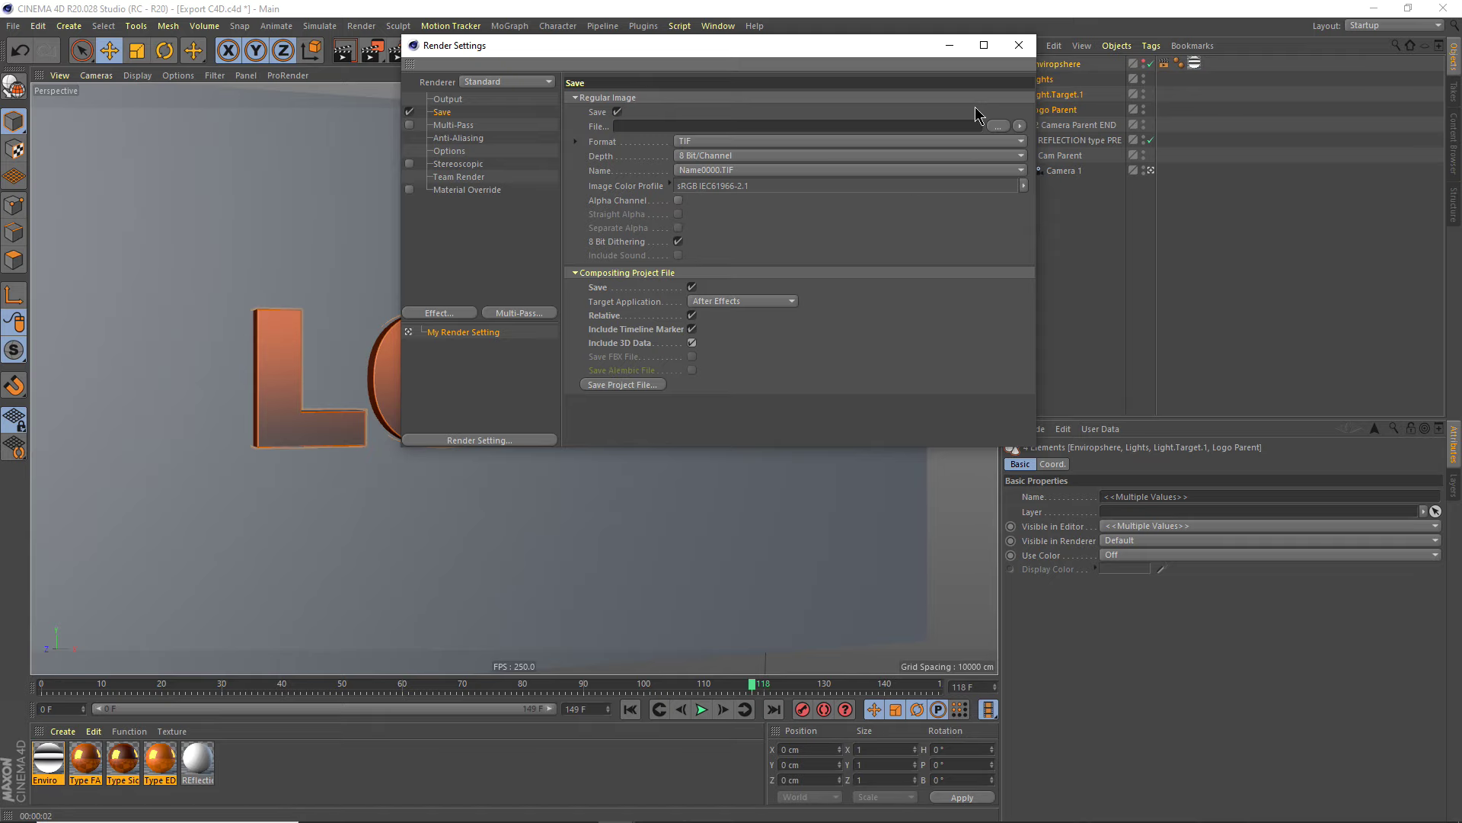
pyautogui.click(1020, 46)
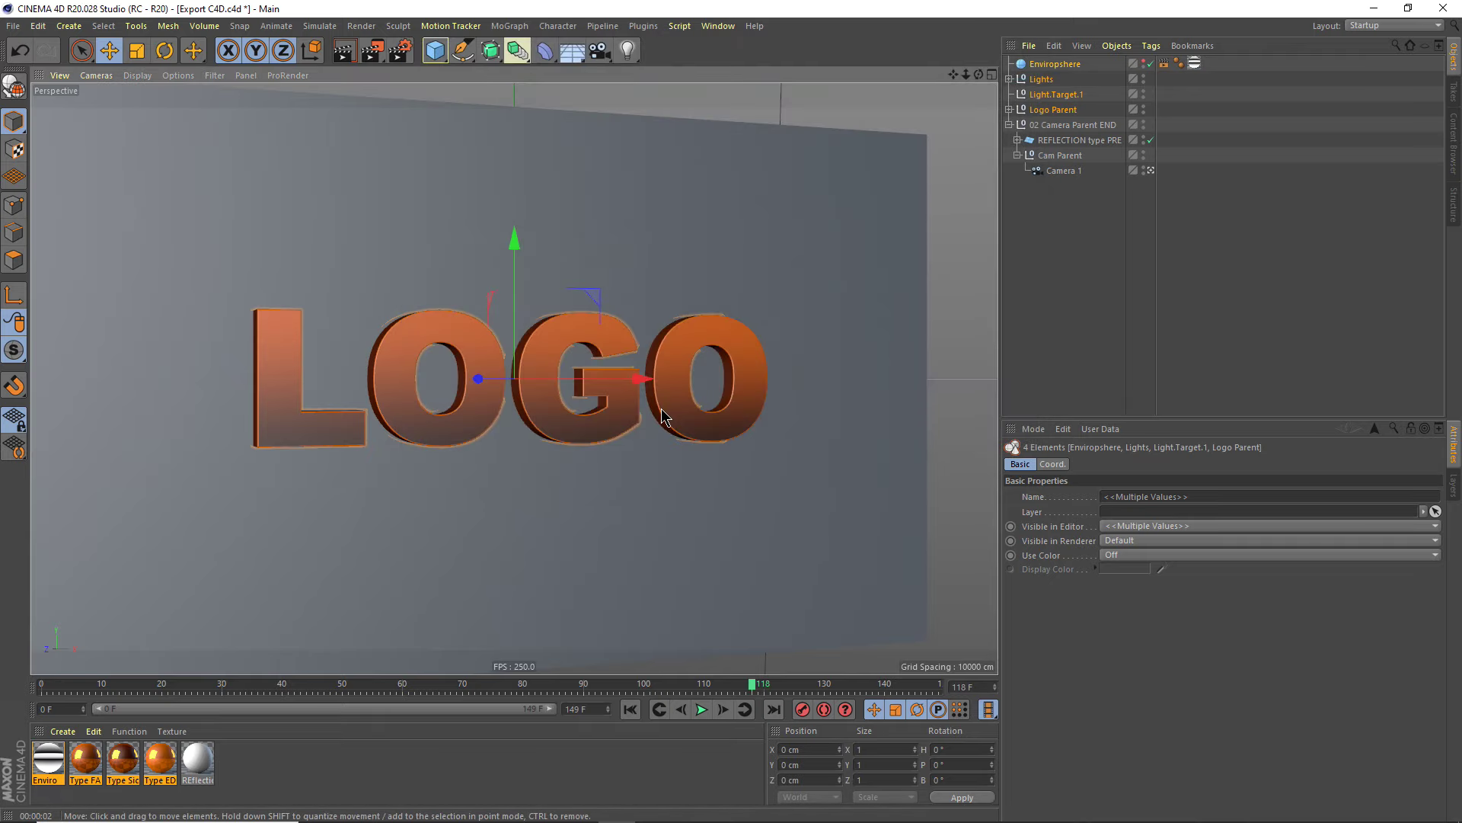